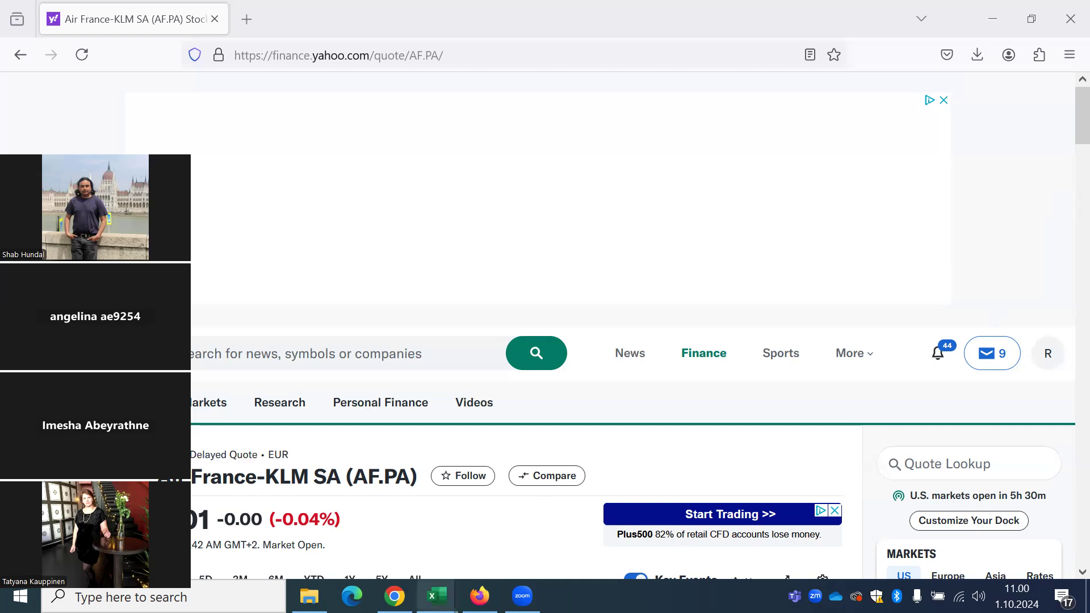
# - Switch to Excel by launching a new blank workbook and maximize its window
pyautogui.moveTo(436, 595)
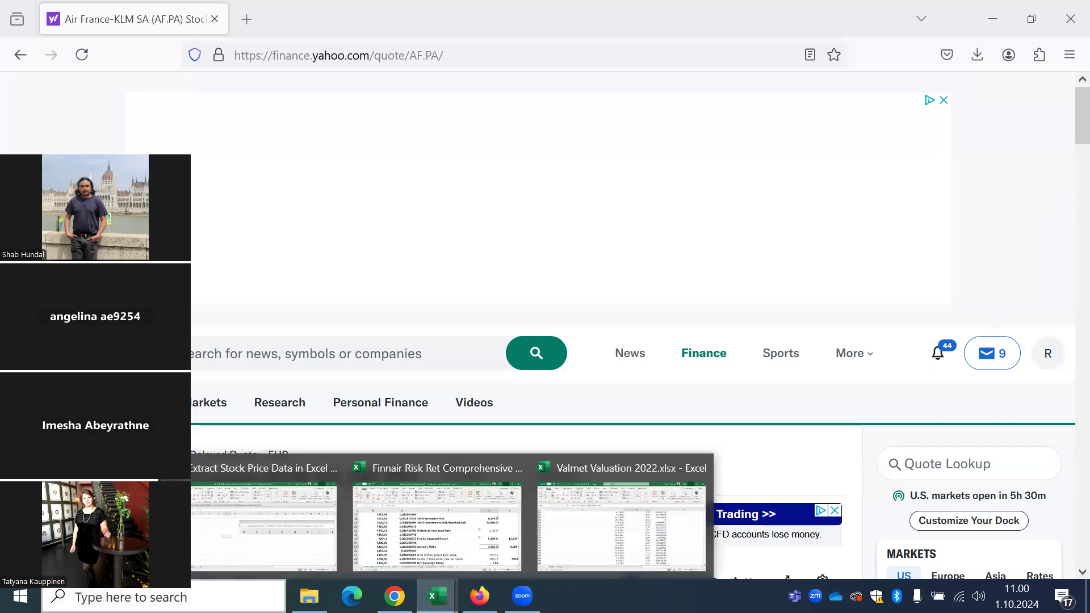
pyautogui.click(21, 596)
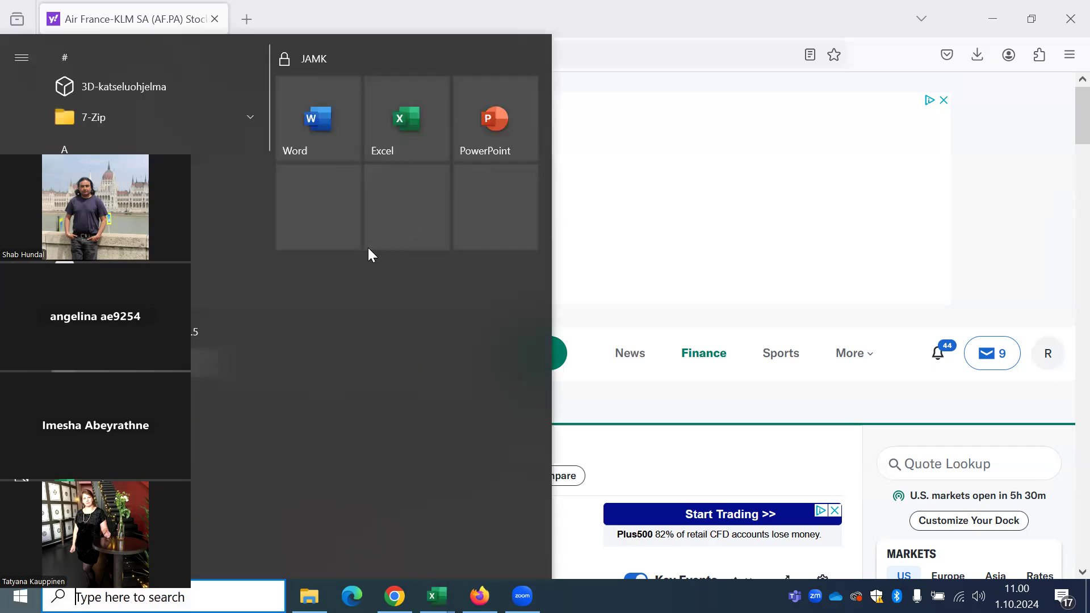
pyautogui.click(406, 137)
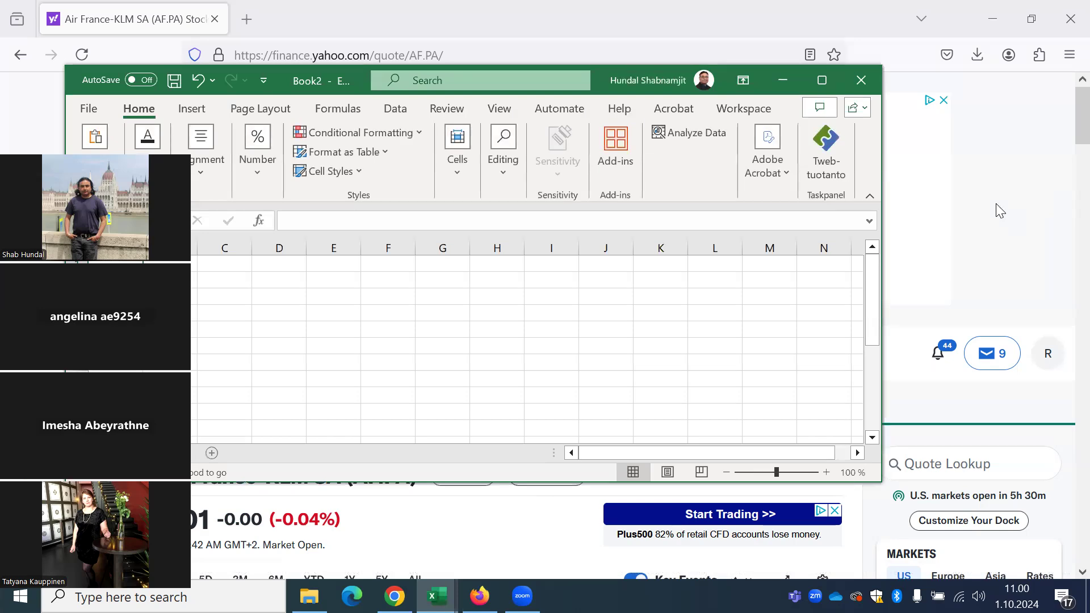
pyautogui.click(823, 79)
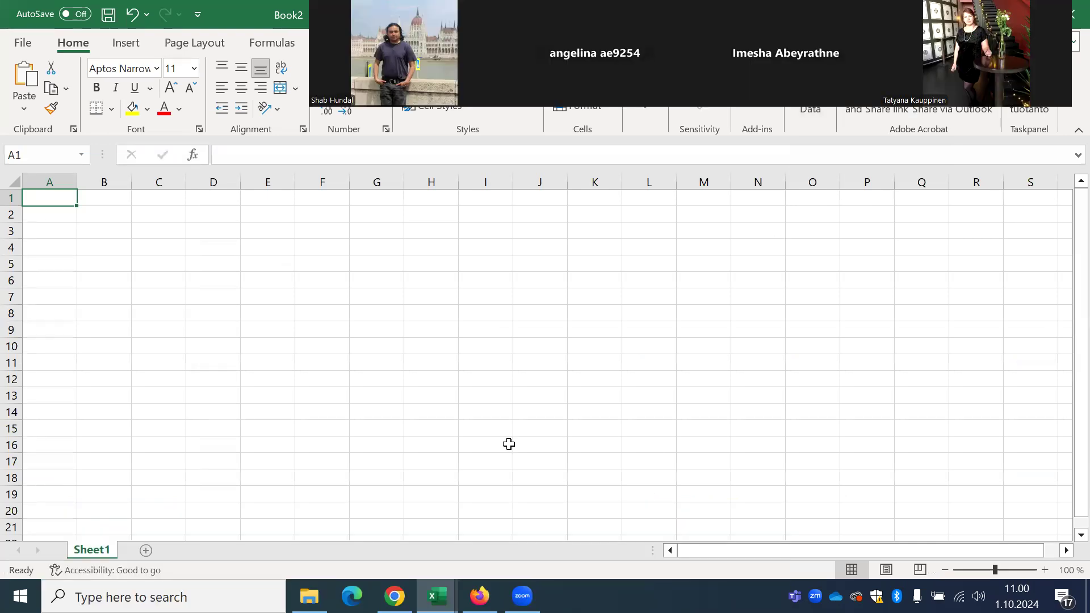
# - Look at the STOCKHISTORY example in the Extract Stock Price Data workbook and return to Book2
pyautogui.moveTo(437, 597)
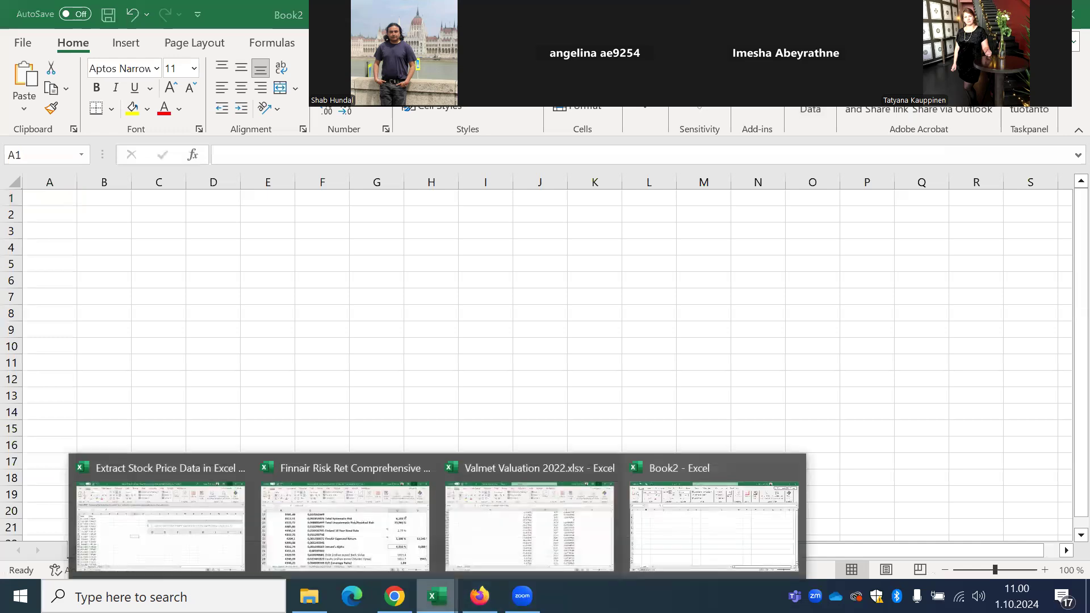
pyautogui.click(165, 525)
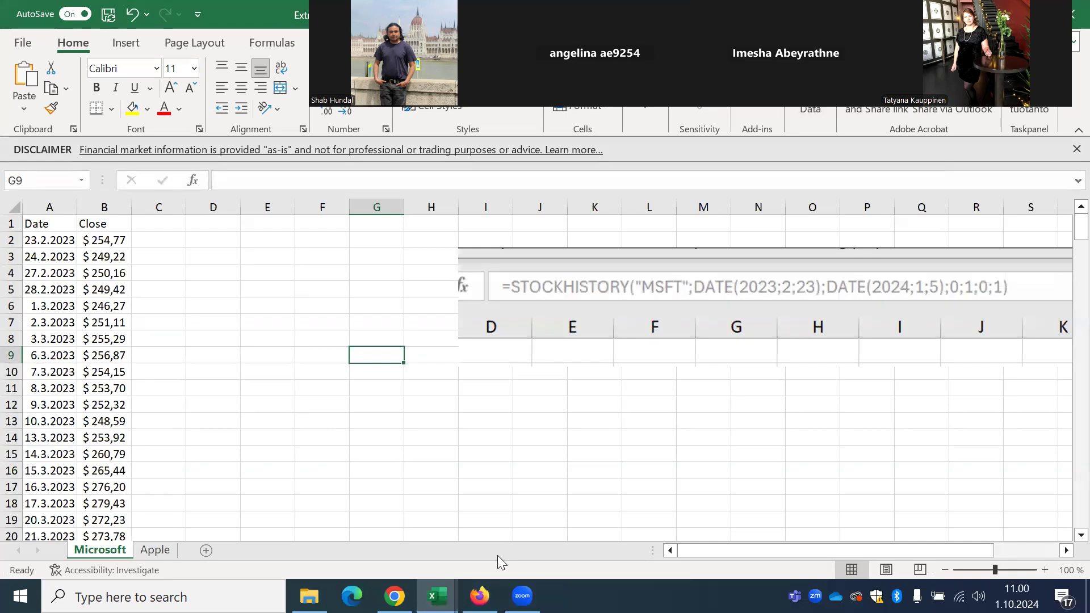
pyautogui.click(437, 596)
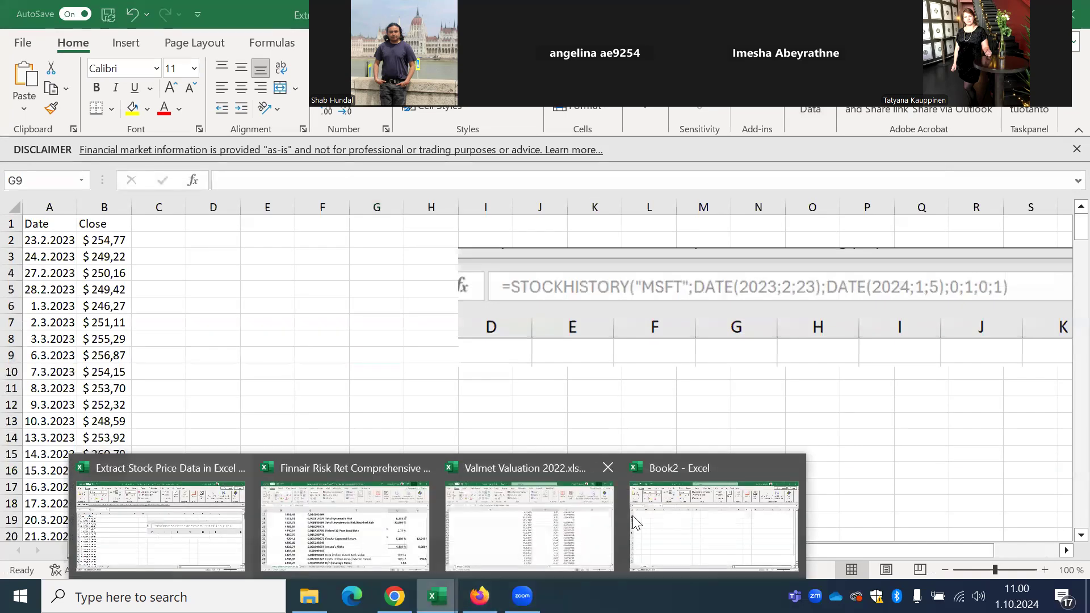
pyautogui.click(681, 515)
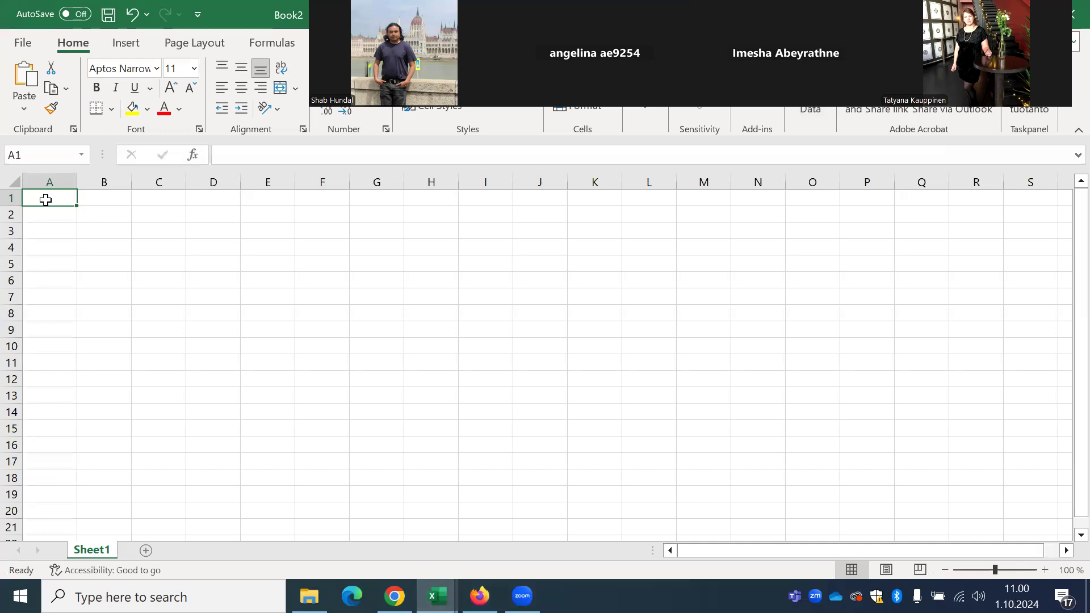
pyautogui.click(437, 596)
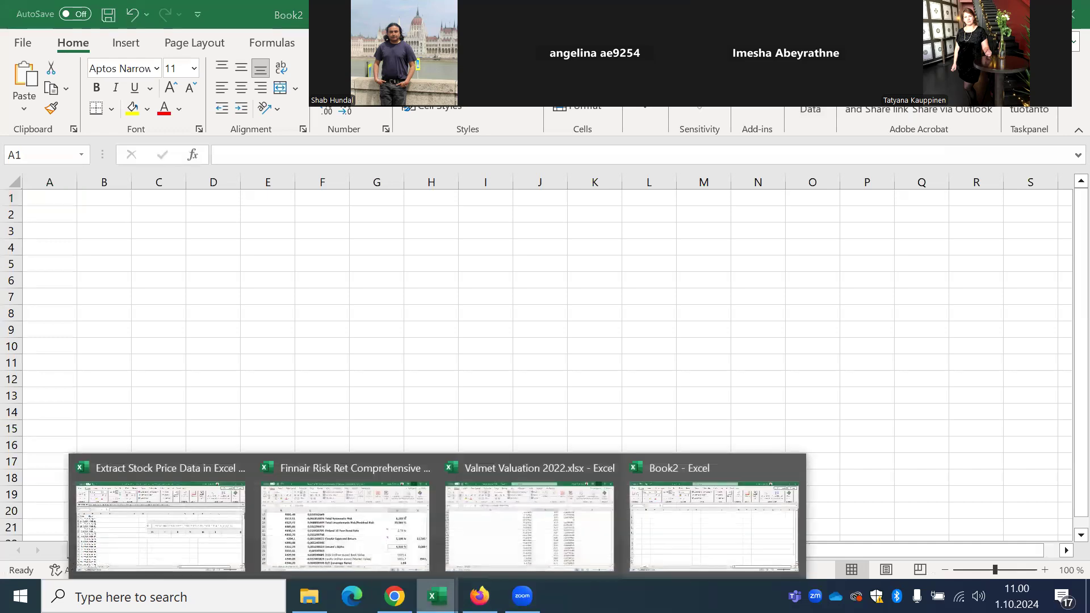
pyautogui.click(685, 524)
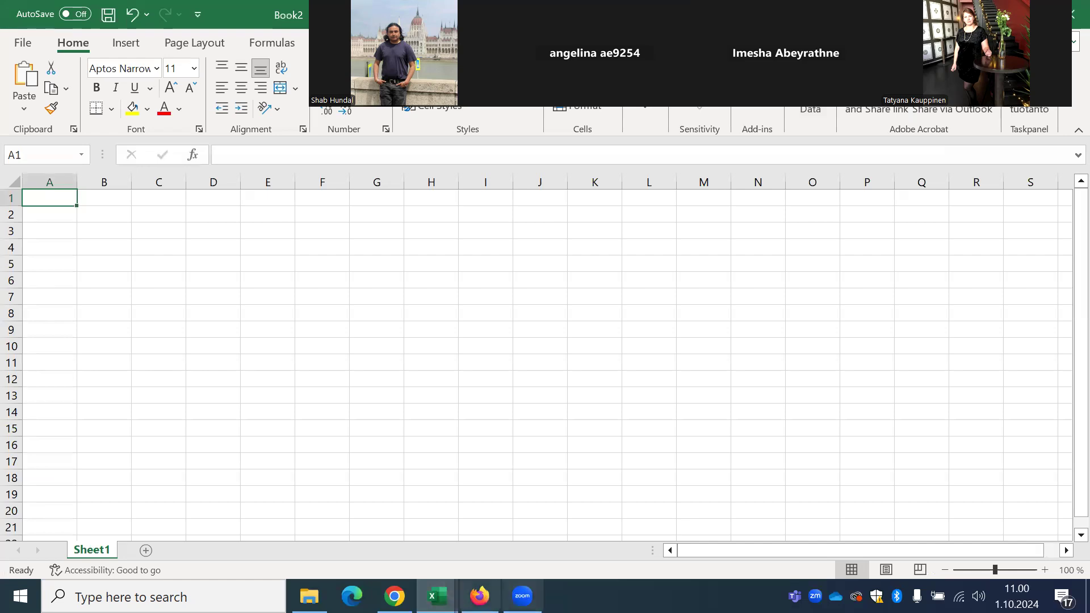
# - Copy the picture of the STOCKHISTORY formula from the Microsoft sheet of the Extract Stock Price Data workbook
pyautogui.click(437, 596)
pyautogui.click(159, 500)
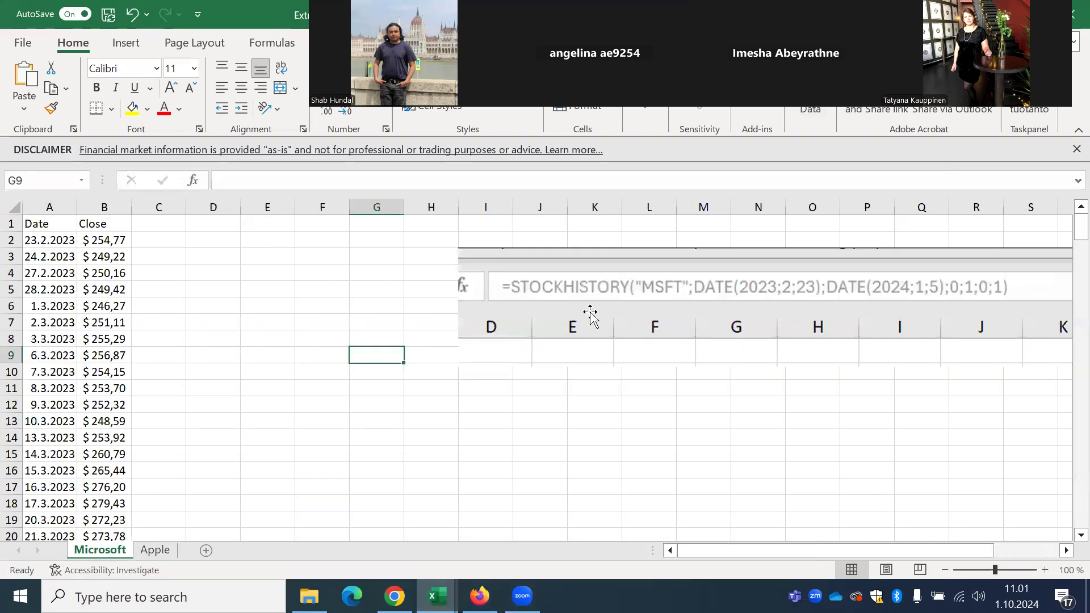
pyautogui.click(644, 278)
pyautogui.rightClick(644, 275)
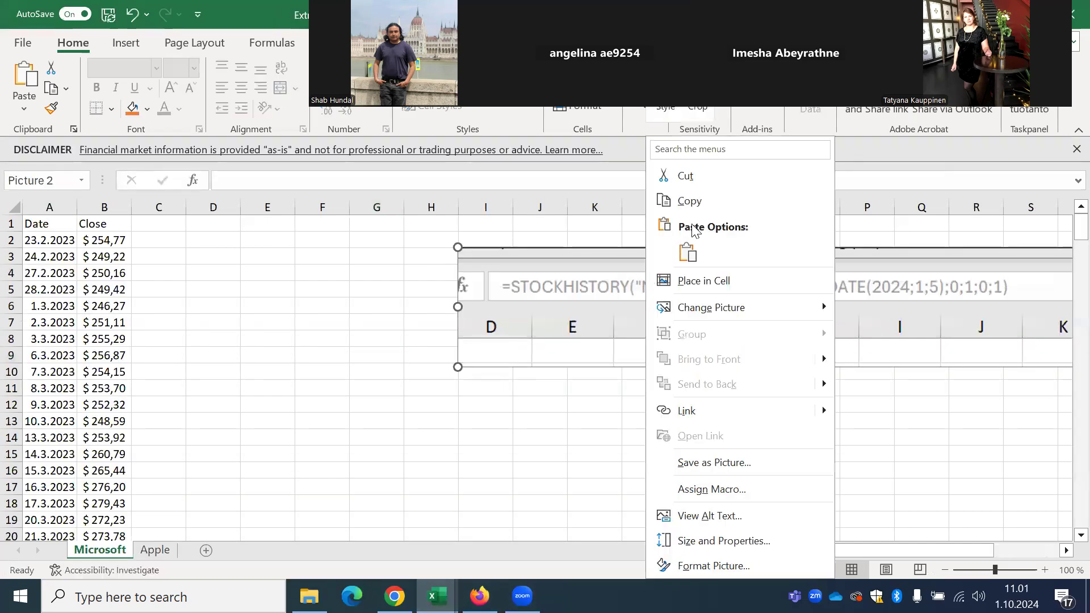
pyautogui.click(689, 201)
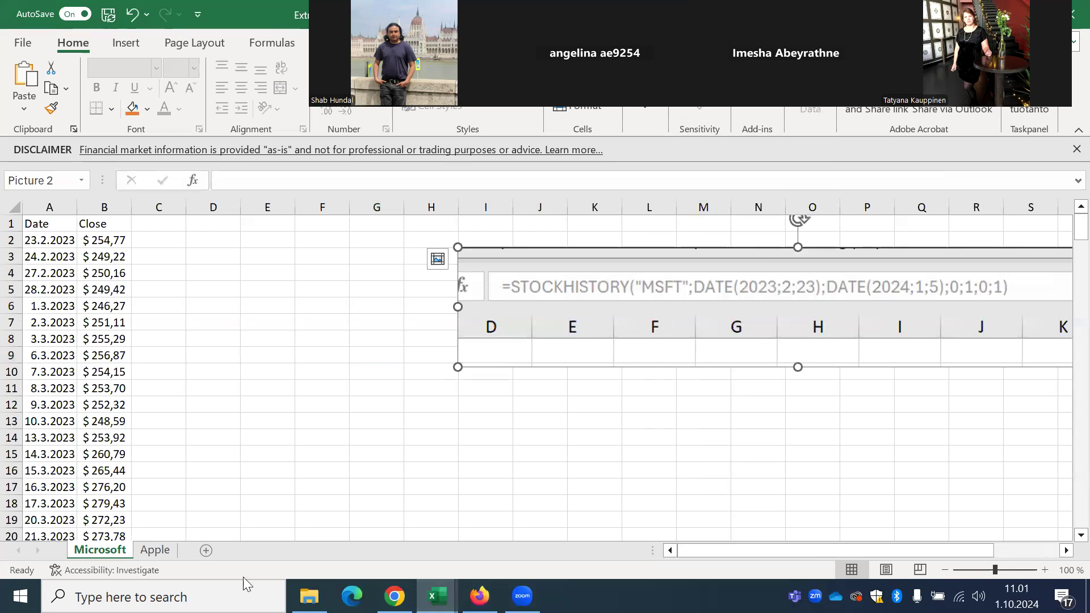
pyautogui.click(369, 422)
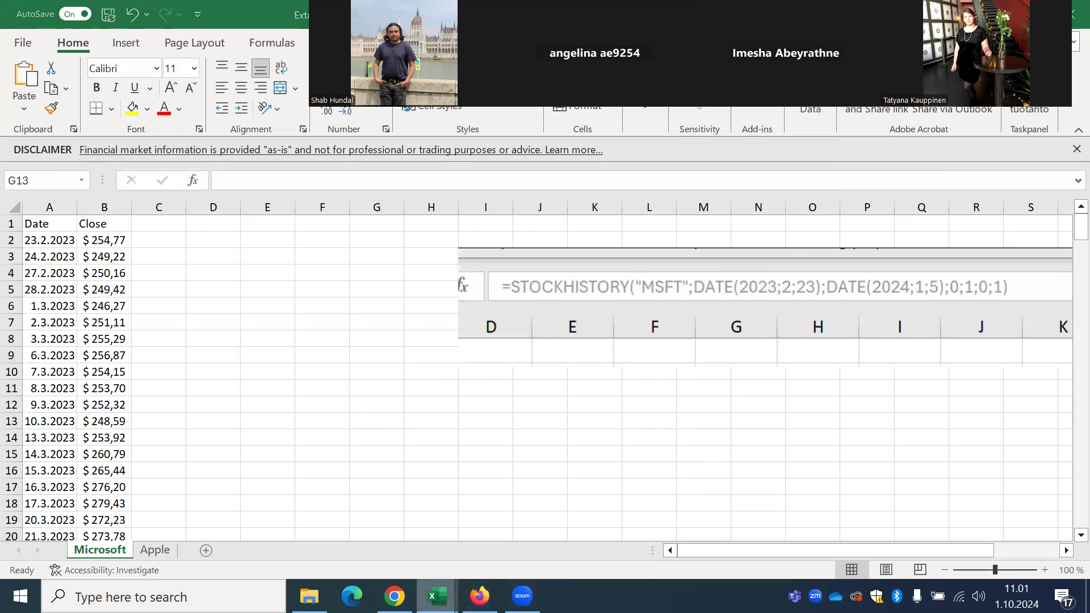
# - Paste the copied formula picture into Sheet1 of Book2 at cell K3
pyautogui.moveTo(437, 596)
pyautogui.click(672, 549)
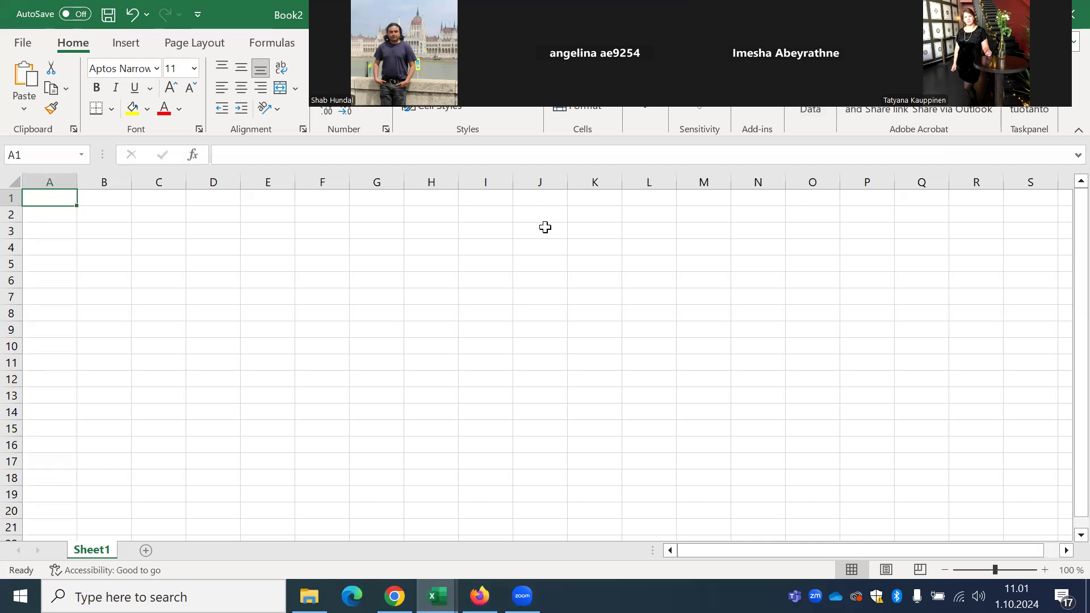
pyautogui.click(587, 233)
pyautogui.rightClick(587, 233)
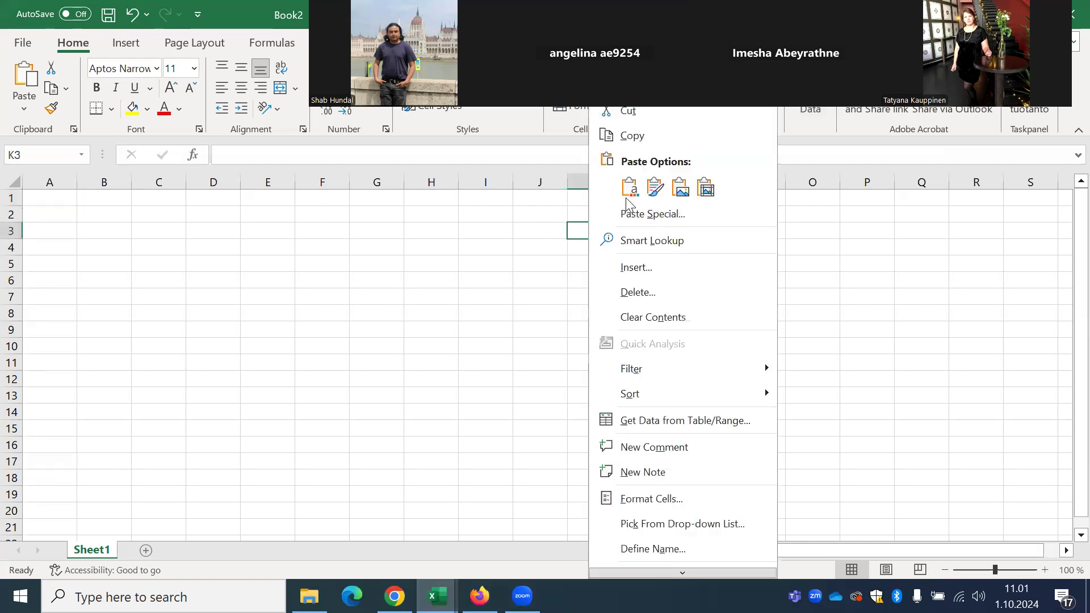
pyautogui.click(628, 190)
pyautogui.click(366, 302)
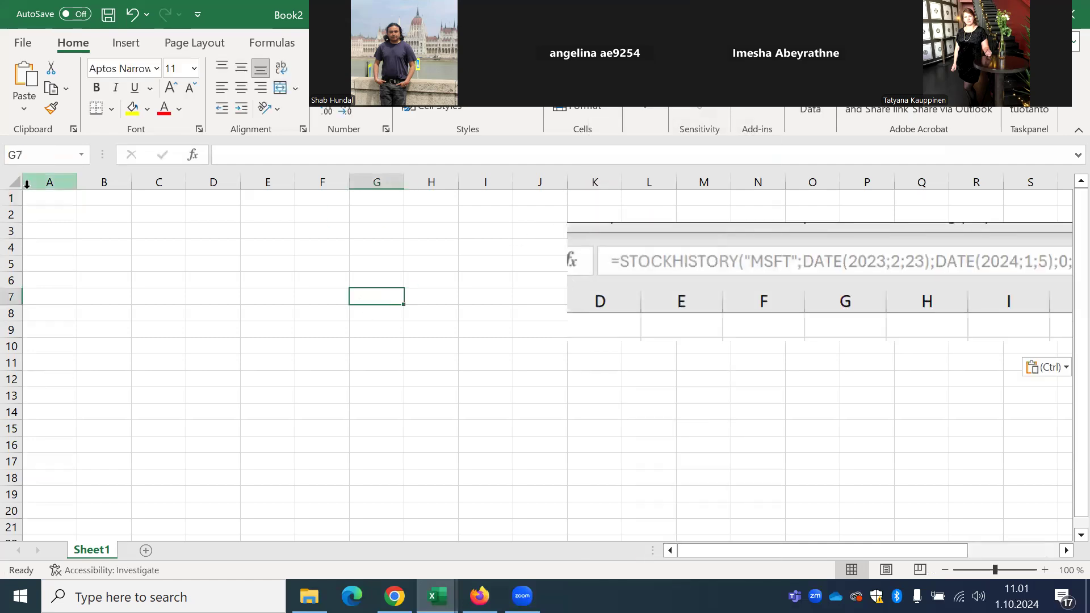
# - Begin a formula in cell A1 with the STOCKHISTORY function
pyautogui.click(46, 196)
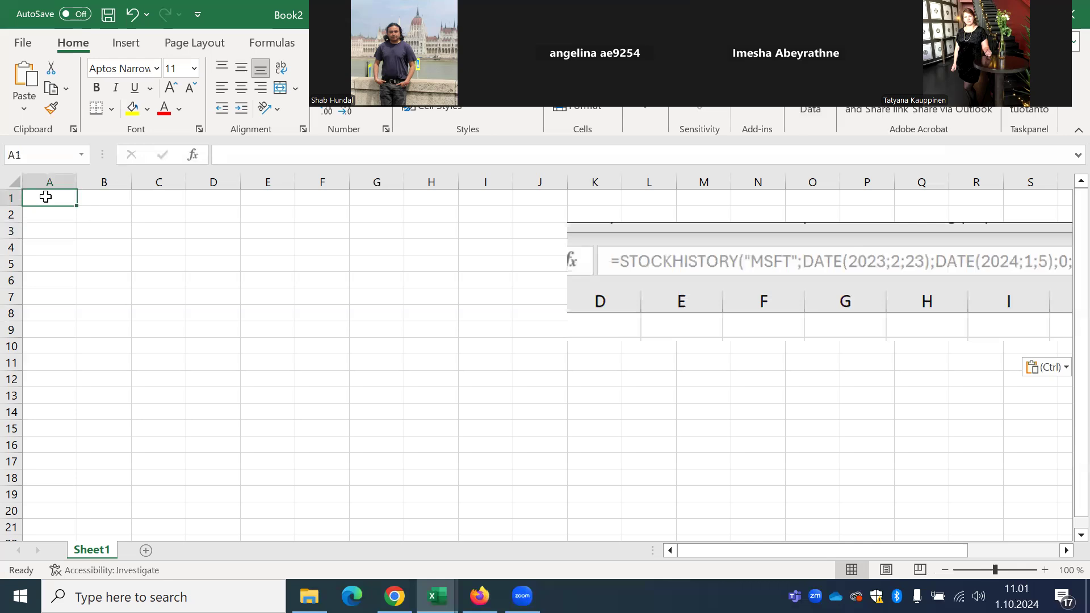
pyautogui.write('=')
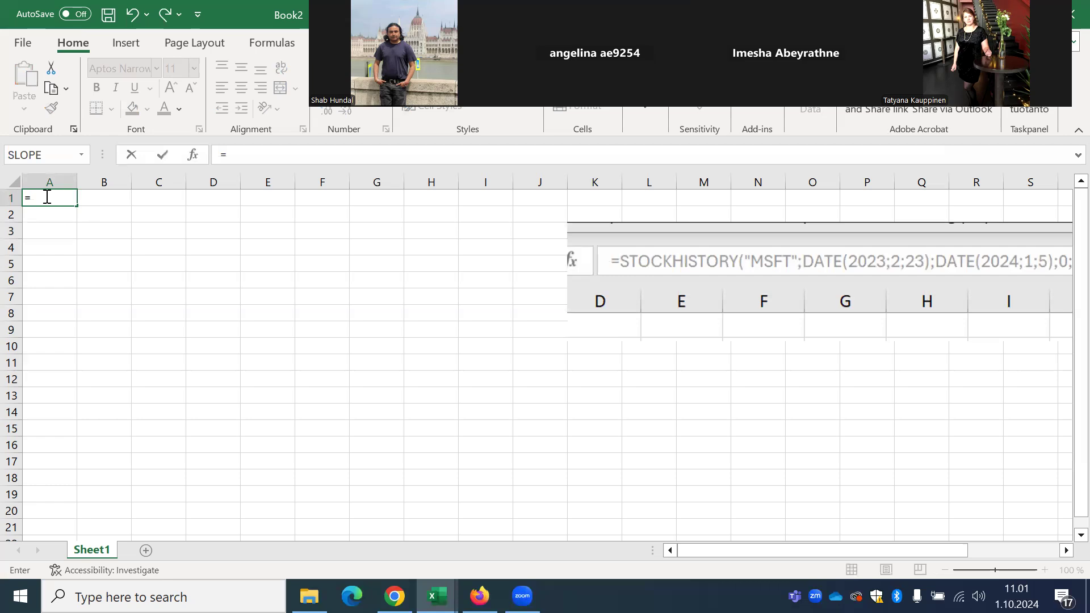
pyautogui.write('S')
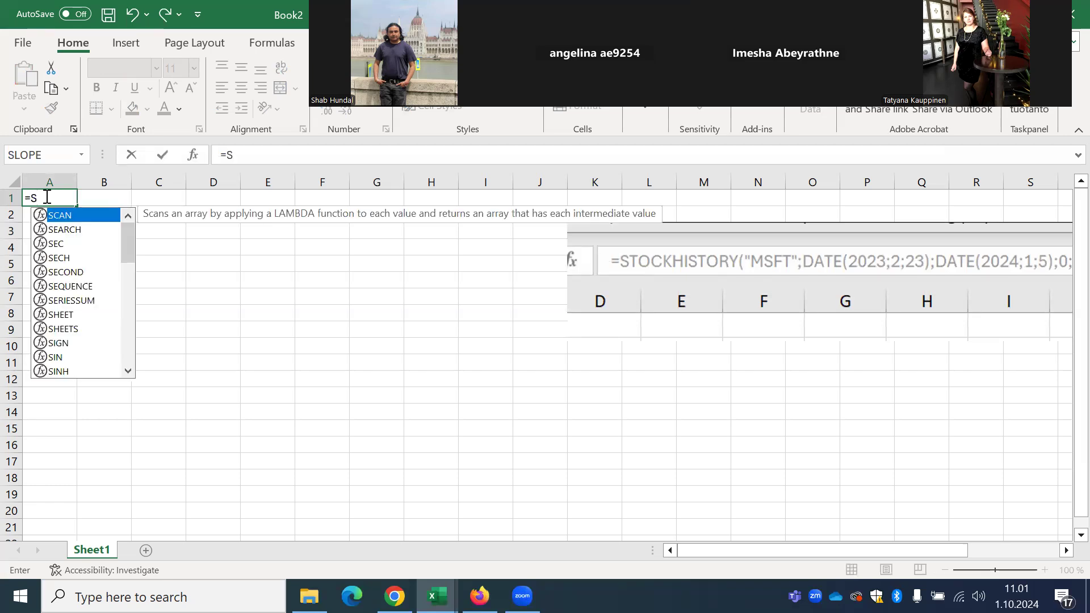
pyautogui.write('T')
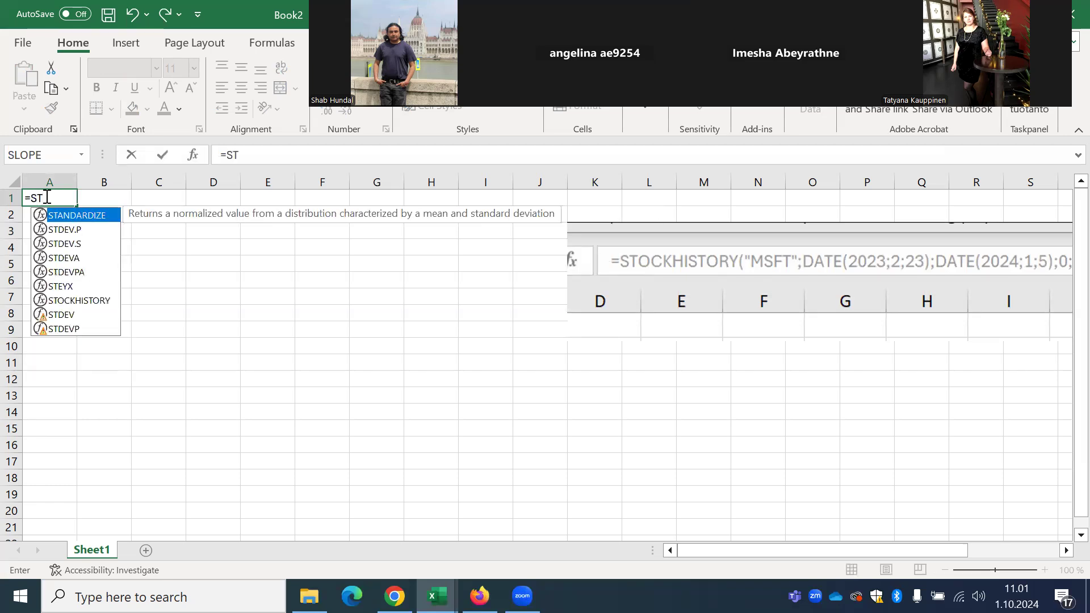
pyautogui.write('OC')
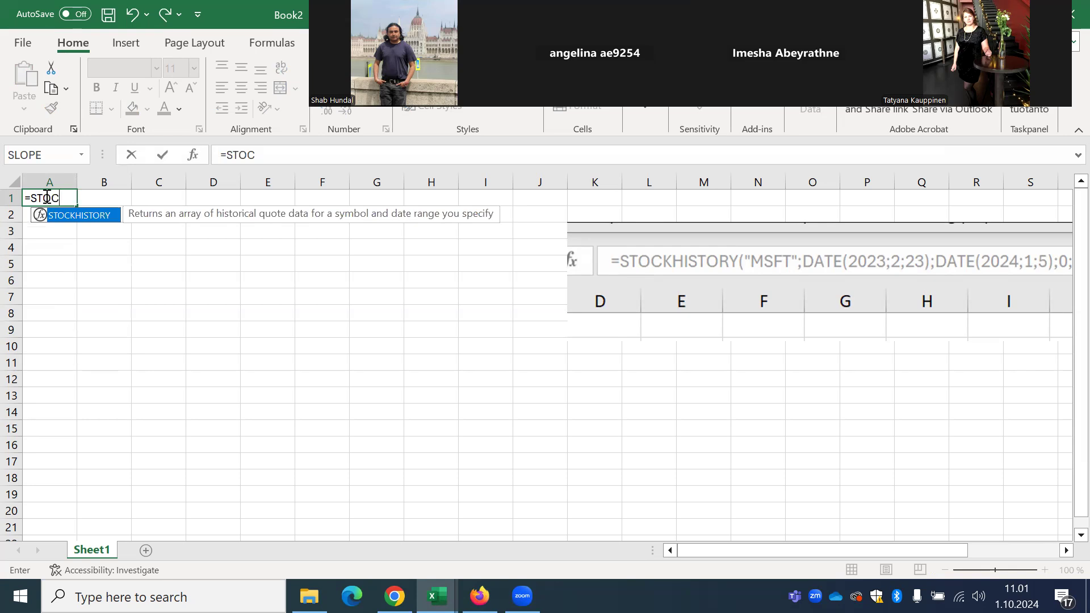
pyautogui.doubleClick(72, 220)
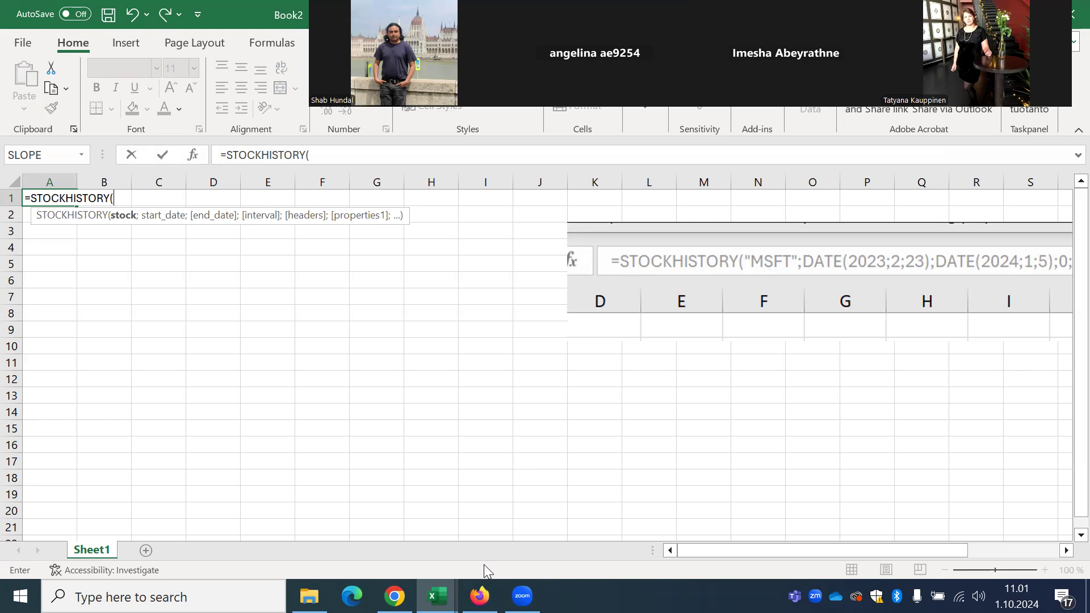
# - Check the Air France-KLM ticker on Yahoo Finance in Firefox, and enter "AF" as the stock argument of the formula in Excel
pyautogui.click(479, 596)
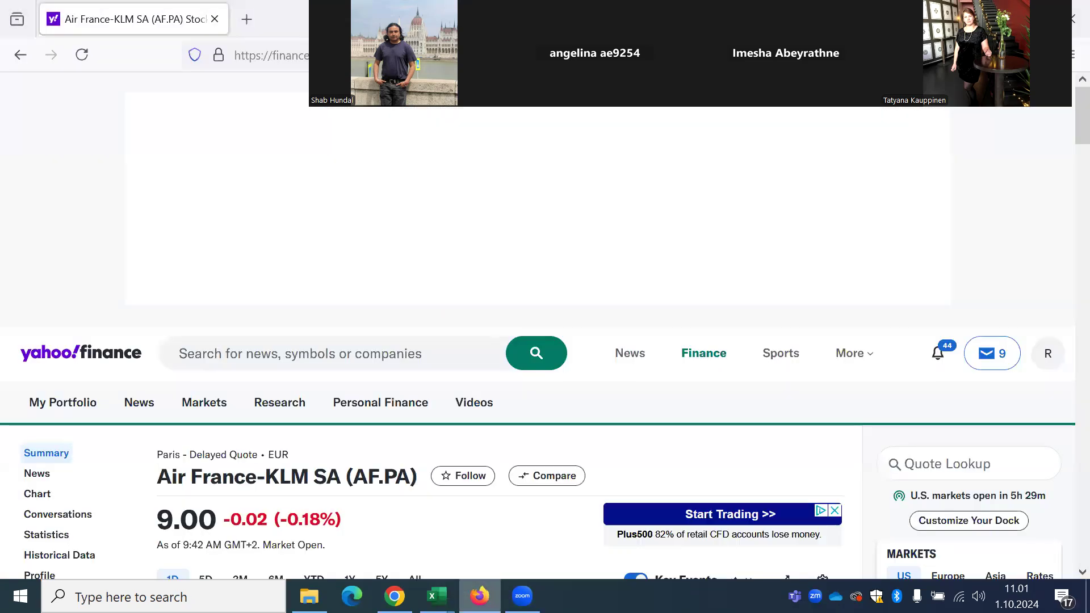
pyautogui.click(480, 596)
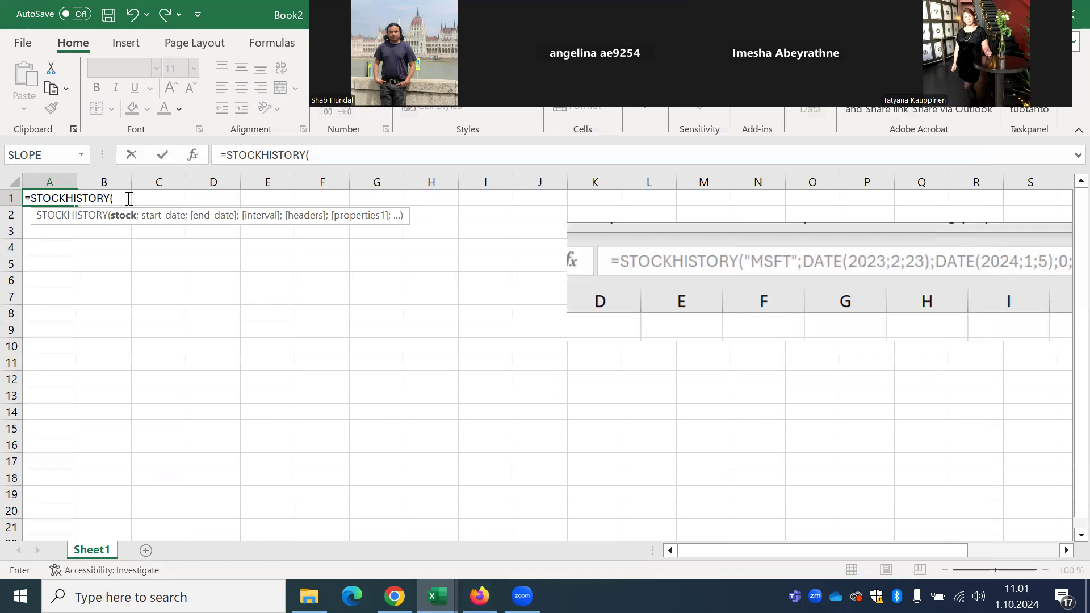
pyautogui.write('AF')
pyautogui.write(';')
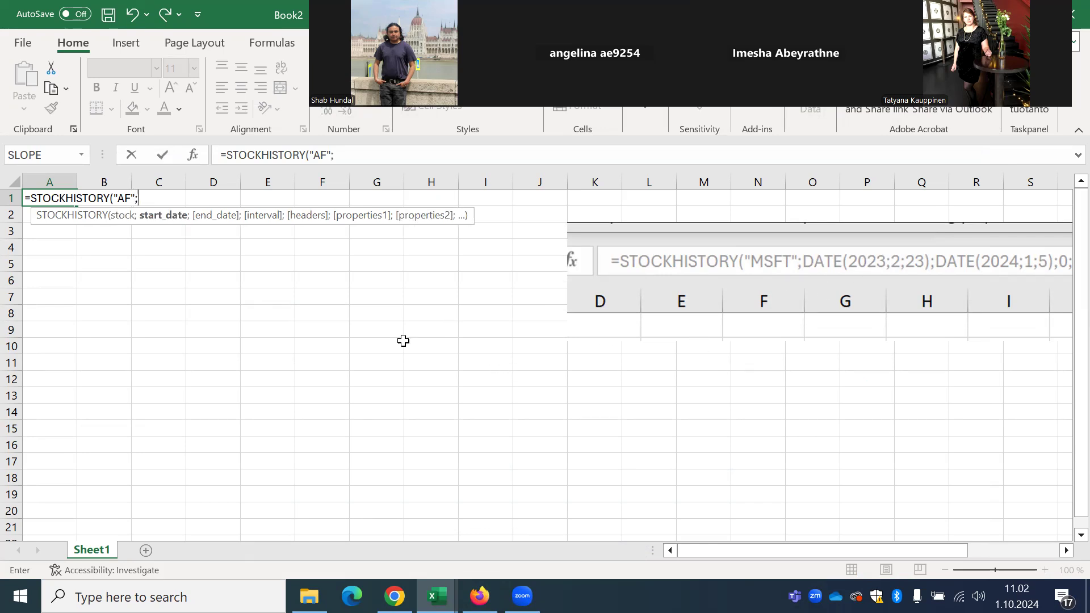
# - Enter DATE(2022;9;23) as the start date argument of the STOCKHISTORY formula
pyautogui.write('DA')
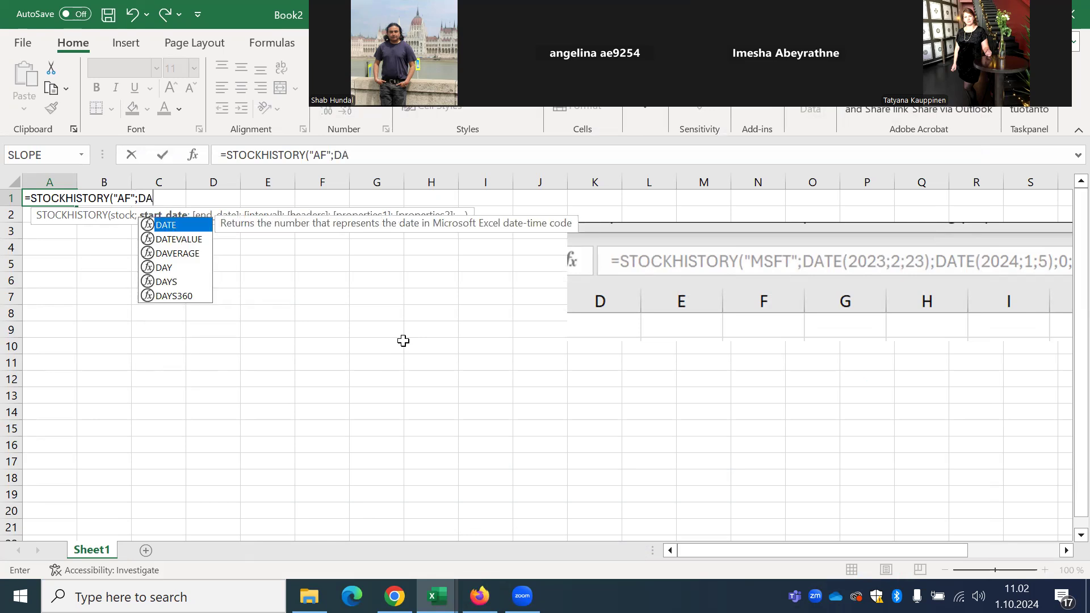
pyautogui.doubleClick(183, 224)
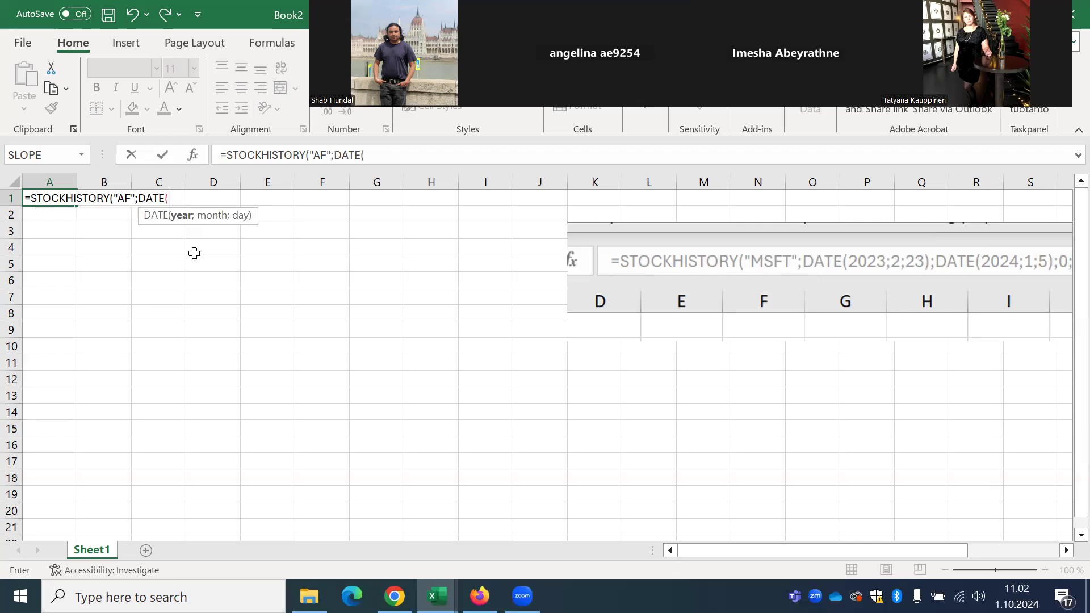
pyautogui.write('2022')
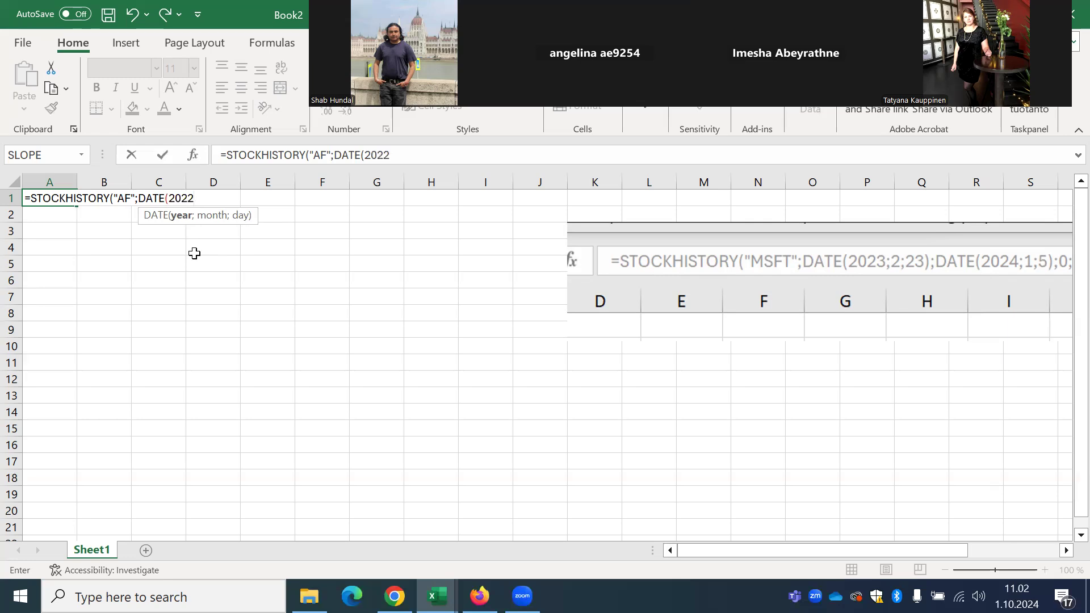
pyautogui.write(';')
pyautogui.write('9,')
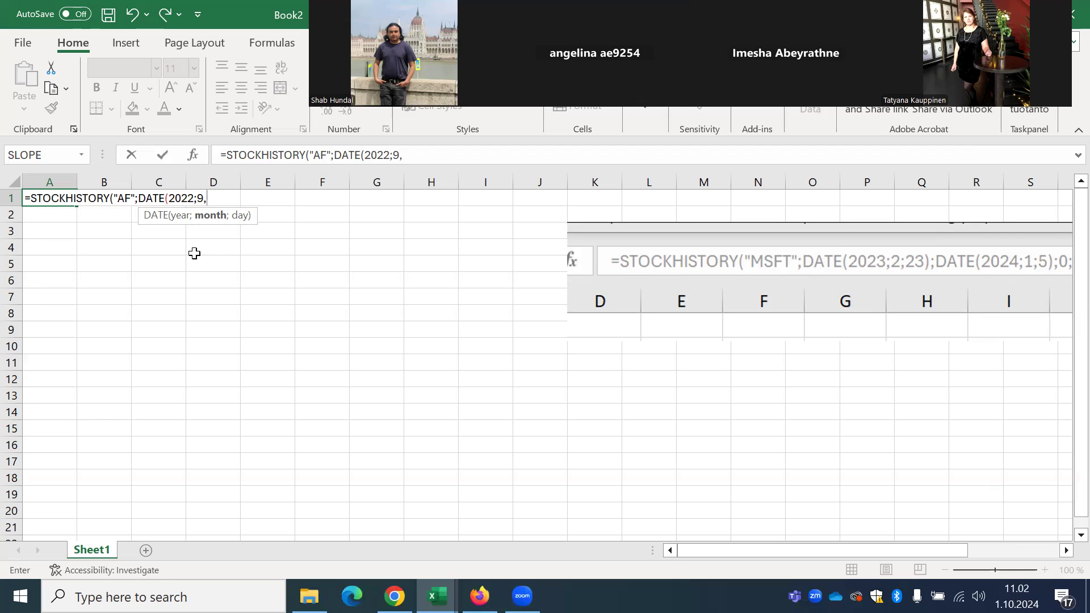
pyautogui.write('23')
pyautogui.press('BackSpace')
pyautogui.press('BackSpace')
pyautogui.press('BackSpace')
pyautogui.write(';23)')
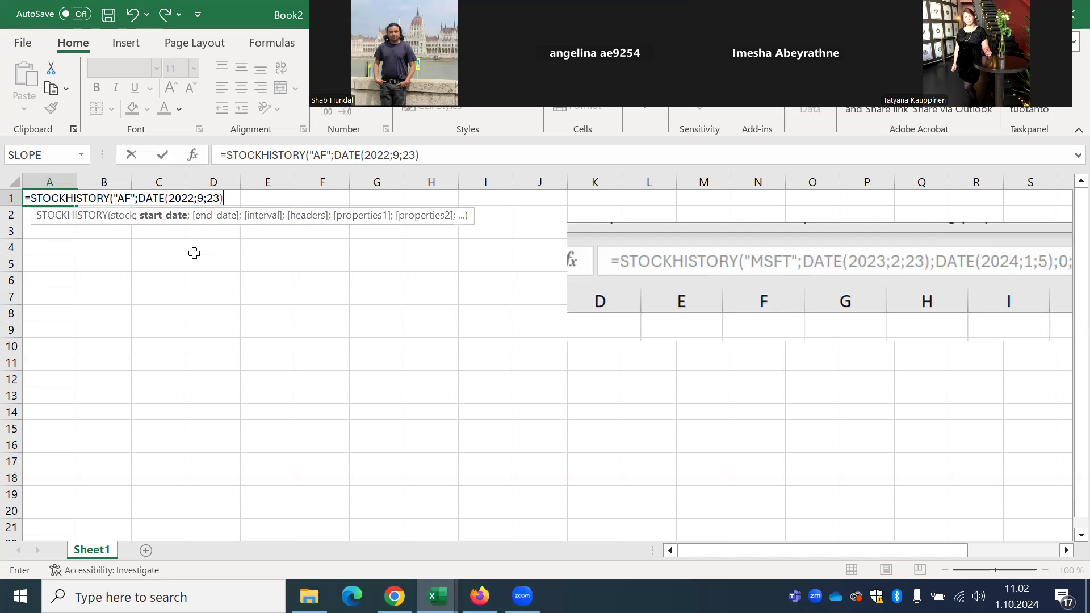
# - Enter DATE(2024;9;30) as the end date argument of the STOCKHISTORY formula
pyautogui.write(';')
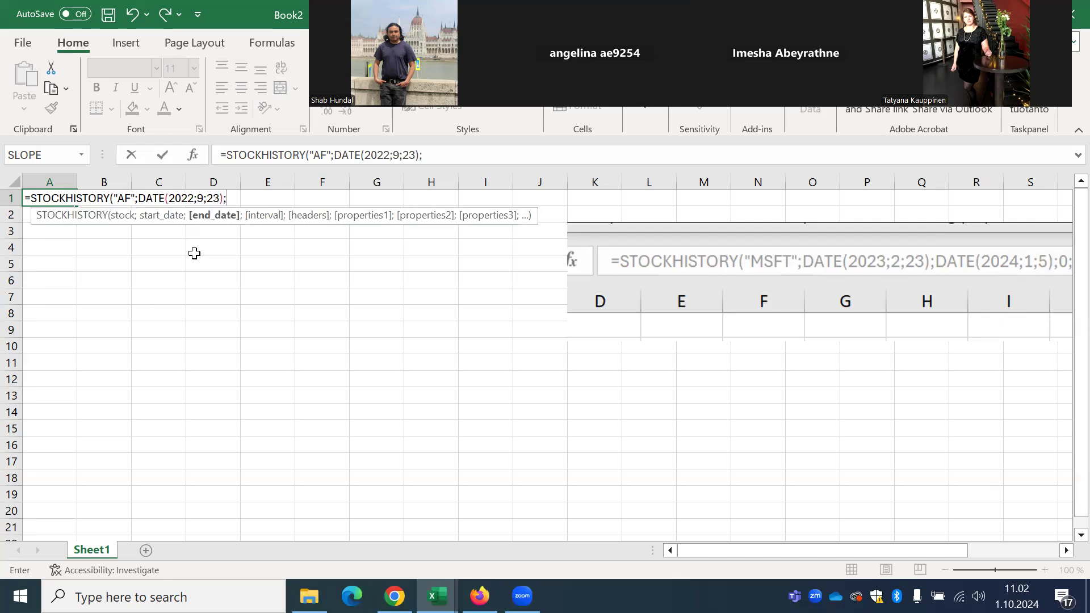
pyautogui.write('D')
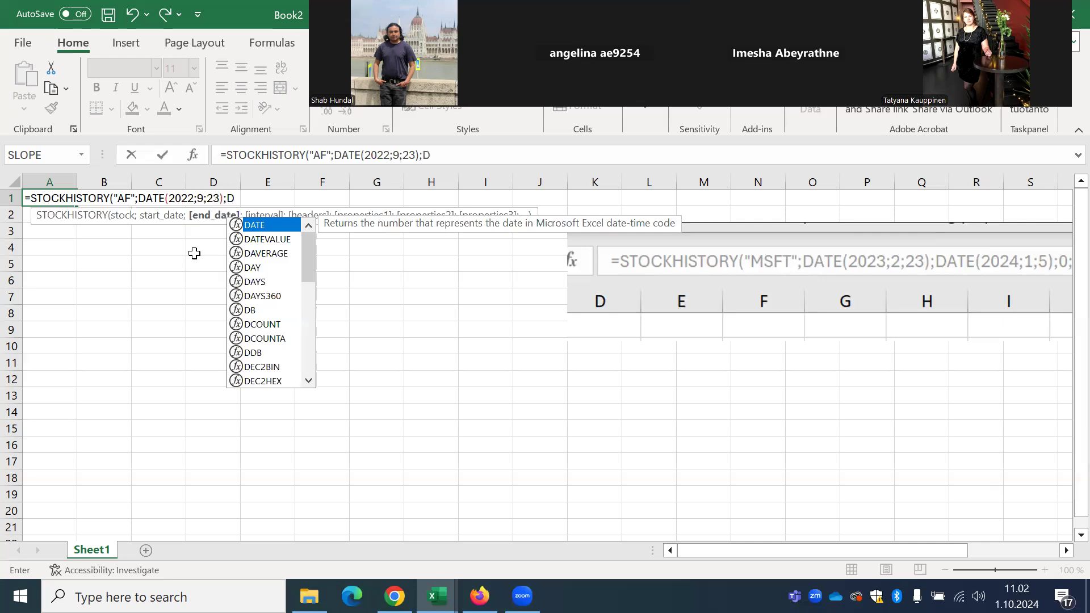
pyautogui.doubleClick(265, 225)
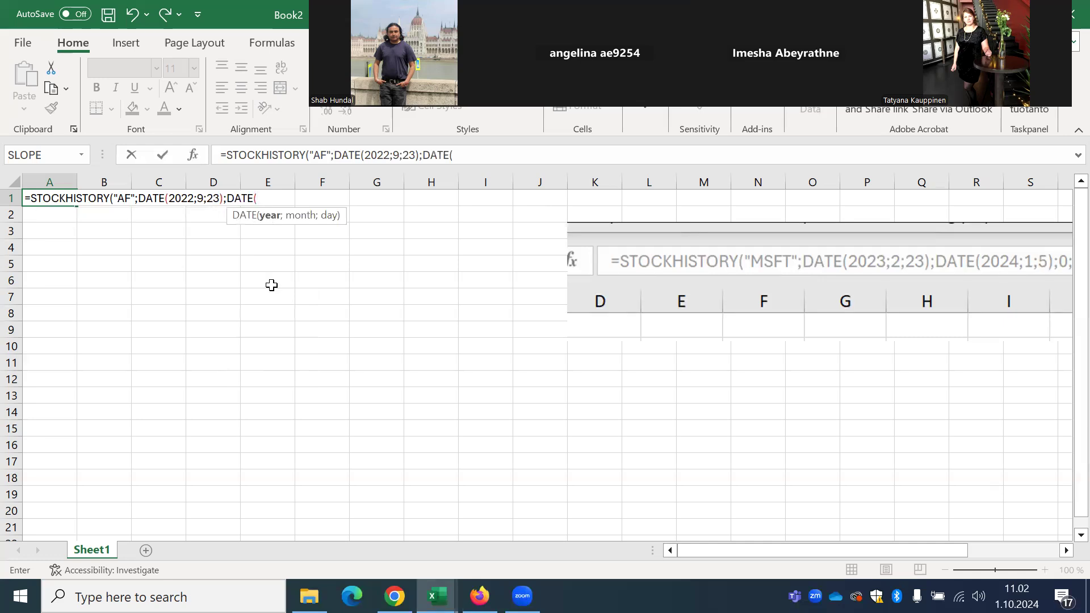
pyautogui.write('2024;')
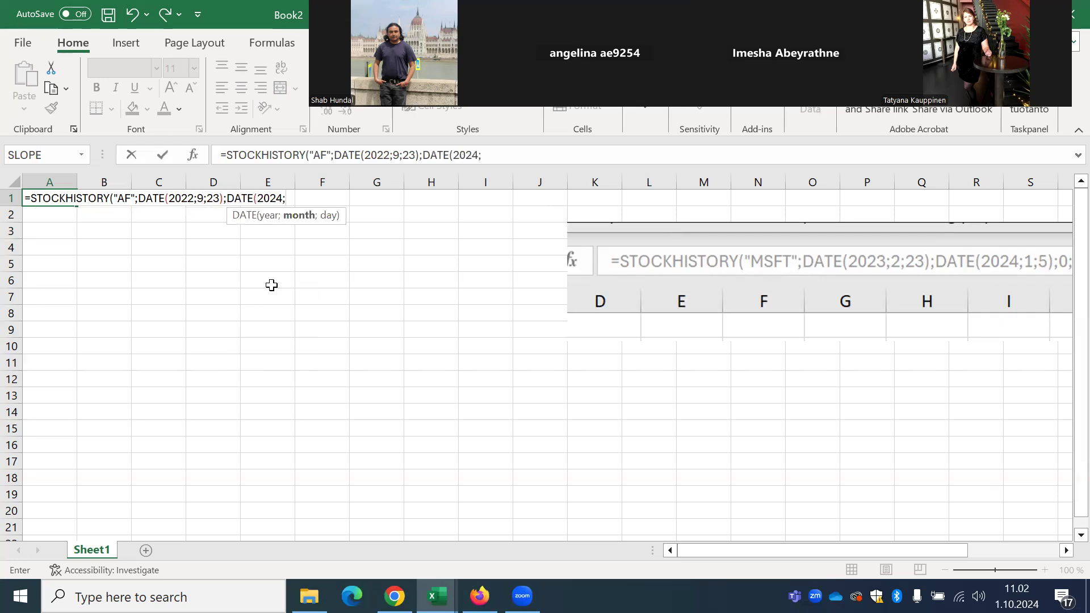
pyautogui.write('9;30)')
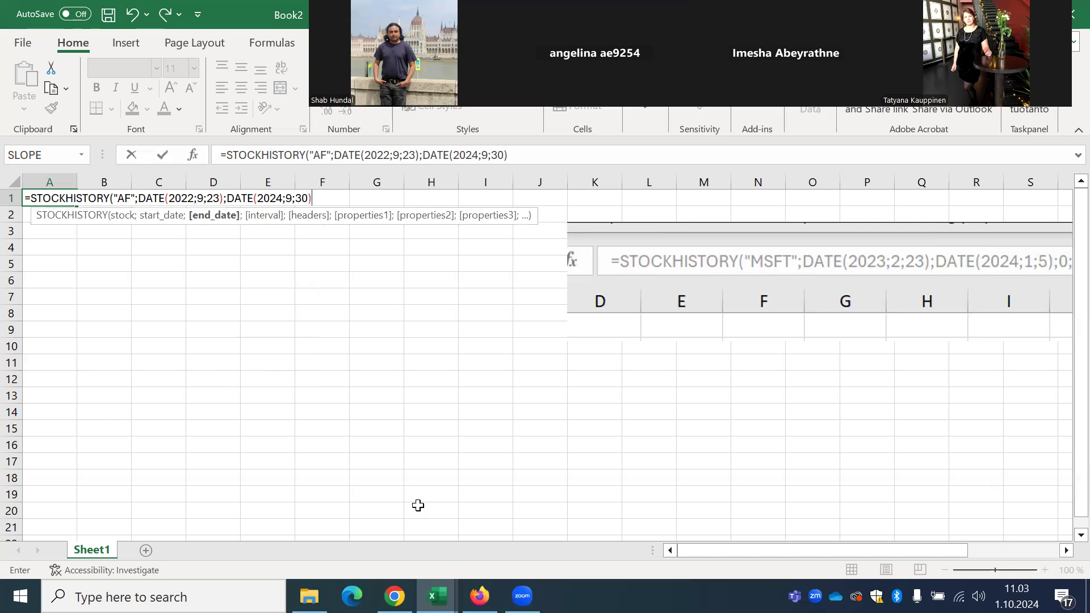
# - Finish the formula with interval 0 (Daily), headers 1 and properties 0 and 1, and widen column A to fit the dates
pyautogui.moveTo(766, 549); pyautogui.dragTo(806, 552)
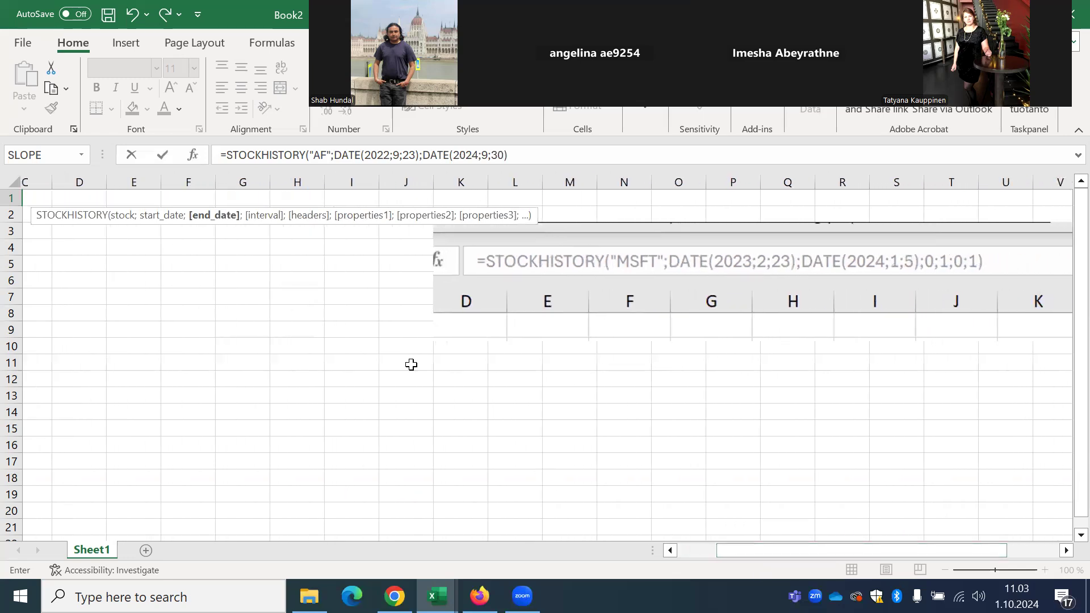
pyautogui.click(539, 153)
pyautogui.write(';')
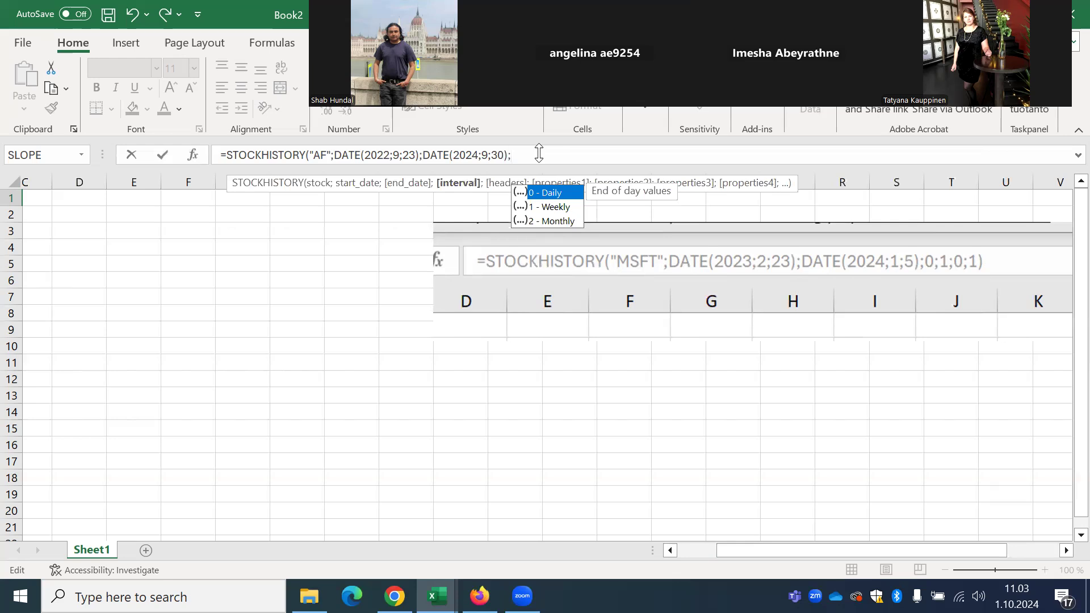
pyautogui.doubleClick(552, 198)
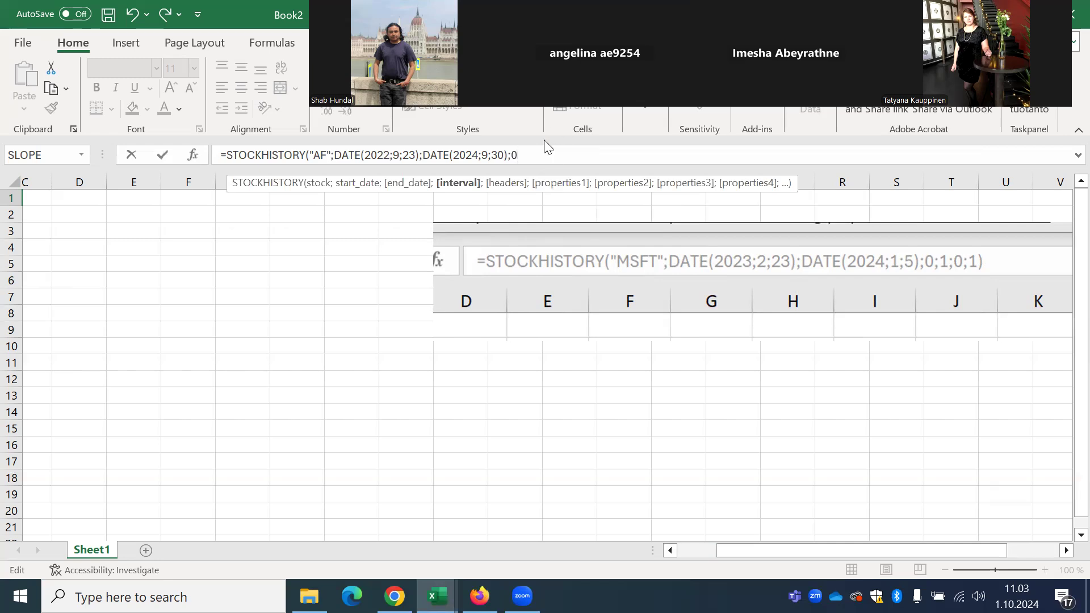
pyautogui.write(';')
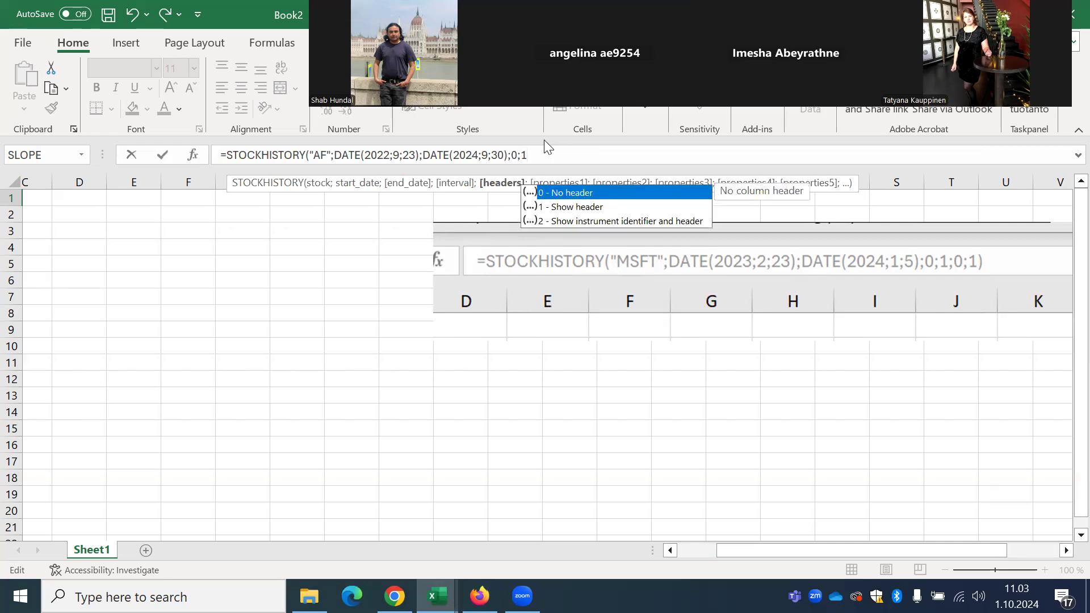
pyautogui.write('1;0;')
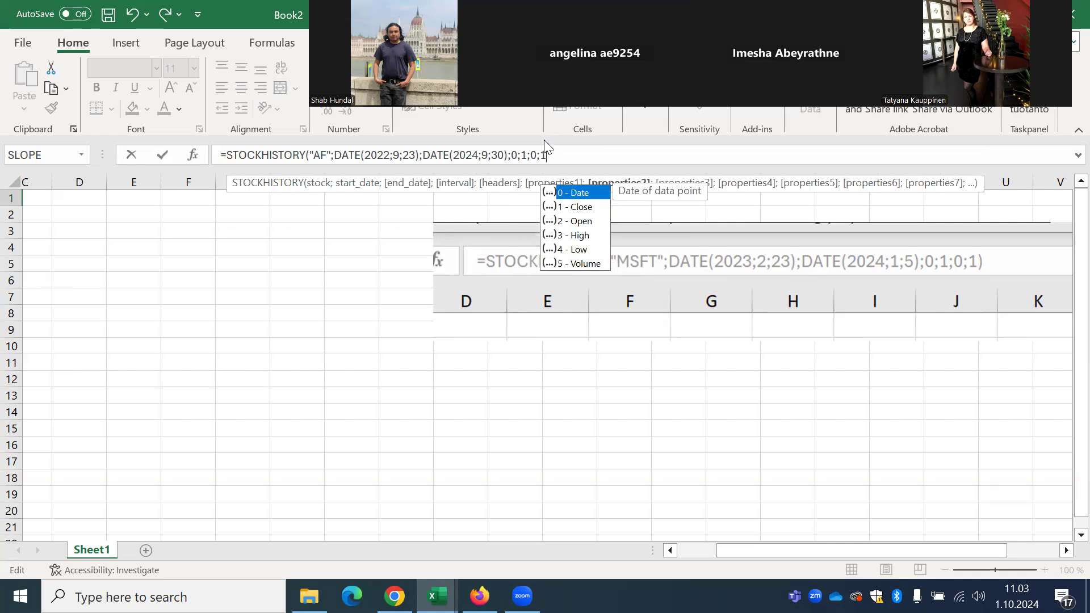
pyautogui.write('1)')
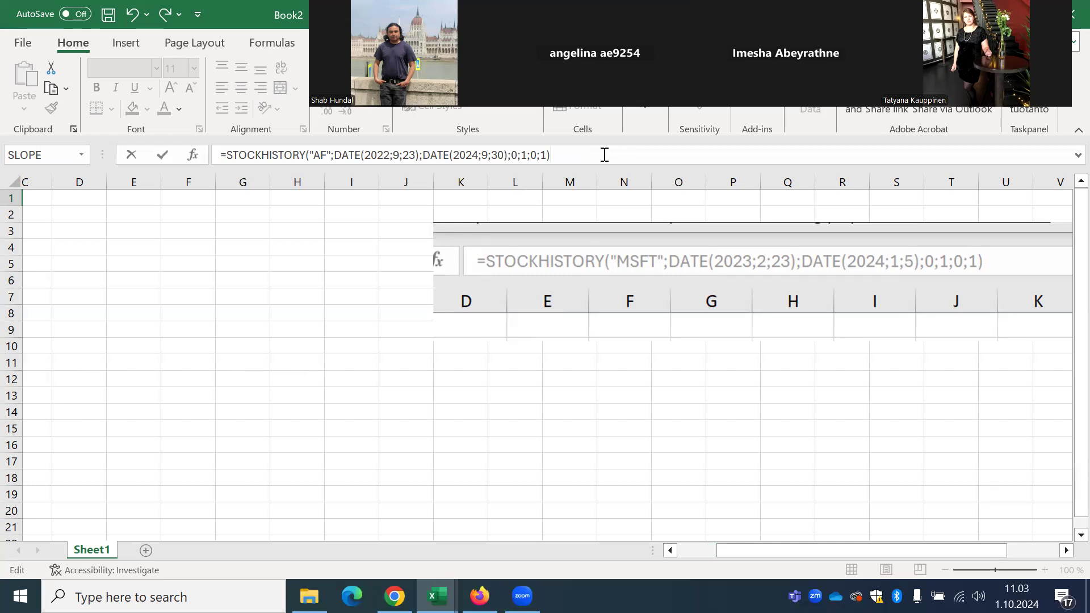
pyautogui.press('Return')
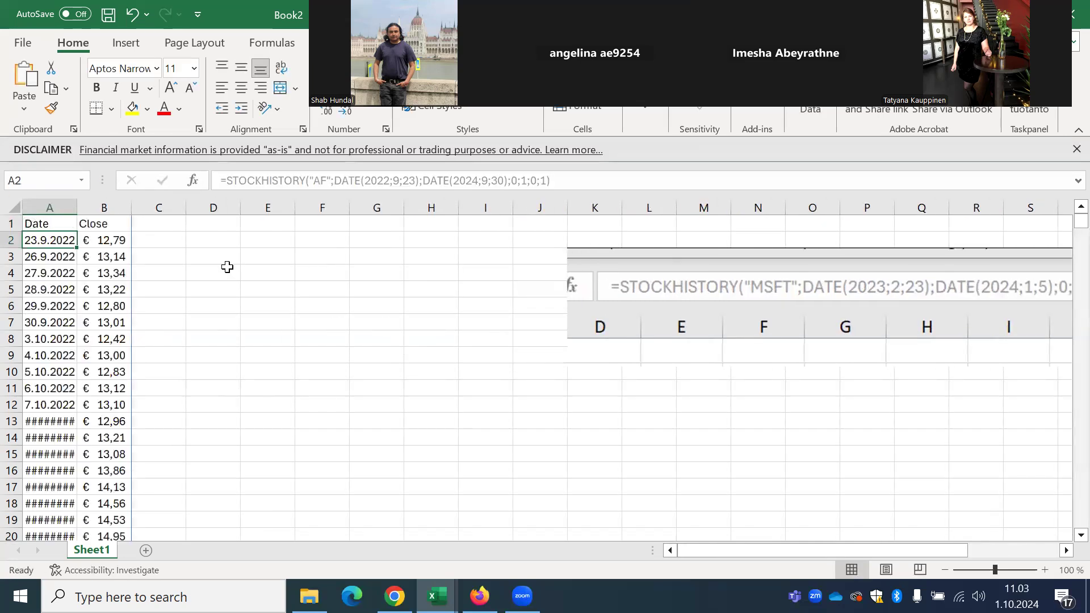
pyautogui.moveTo(78, 206); pyautogui.dragTo(126, 207)
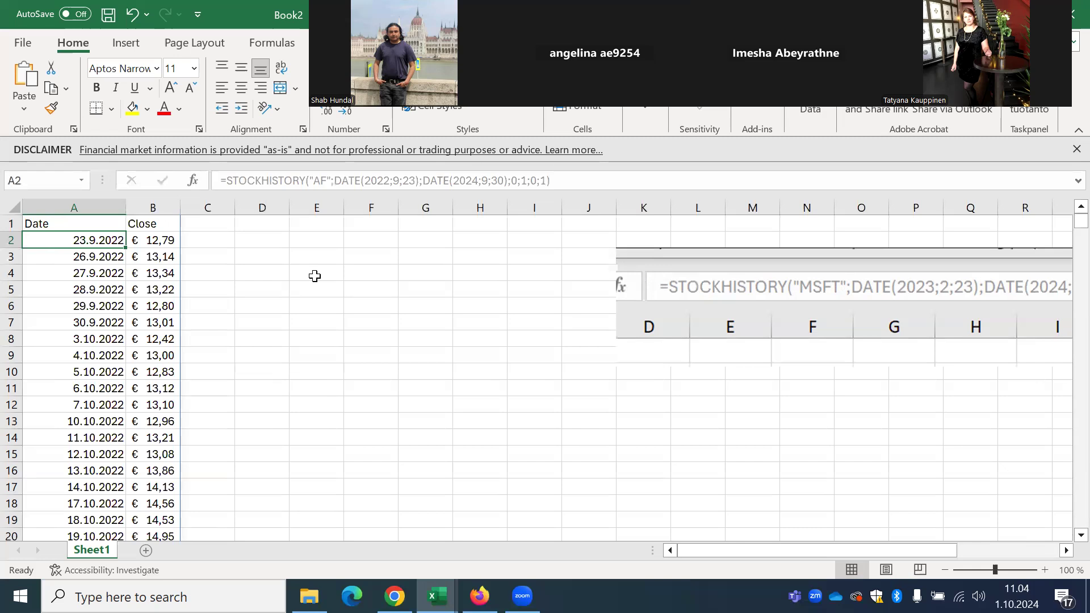
# - Try to replace the header in cell B1 with "Air France Close)", and undo the change
pyautogui.click(133, 225)
pyautogui.press('BackSpace')
pyautogui.write('Air')
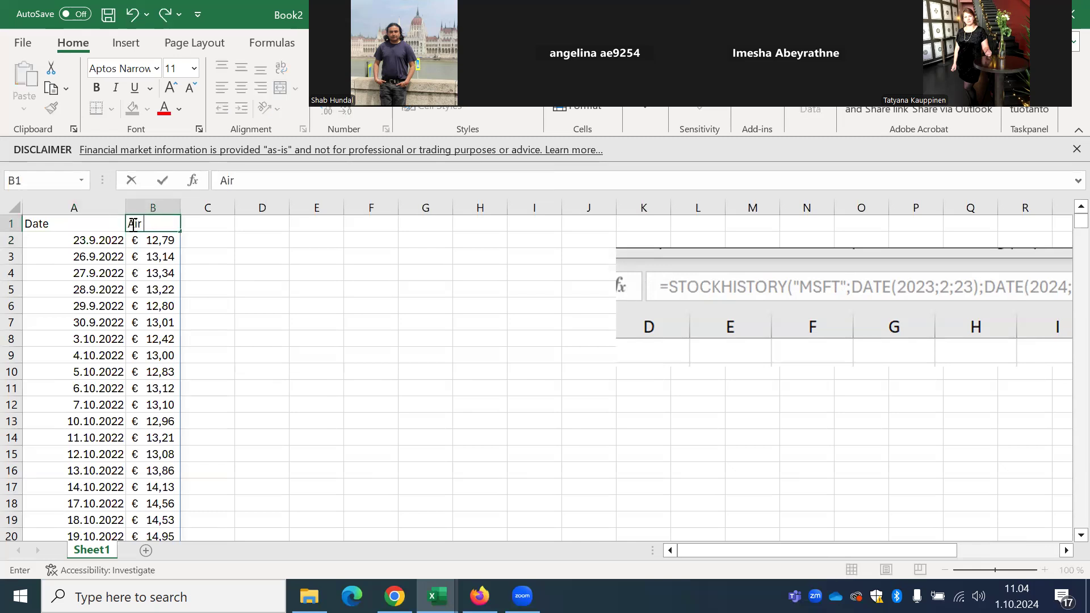
pyautogui.write(' FraNCE')
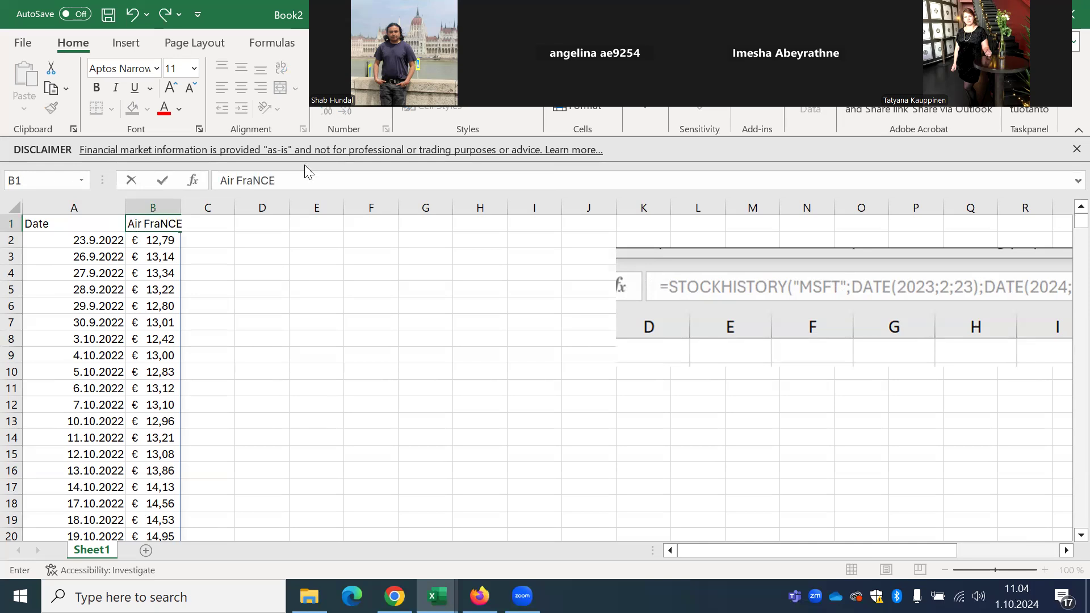
pyautogui.click(296, 181)
pyautogui.press('BackSpace')
pyautogui.press('BackSpace')
pyautogui.press('BackSpace')
pyautogui.write('N')
pyautogui.press('BackSpace')
pyautogui.write('b')
pyautogui.press('BackSpace')
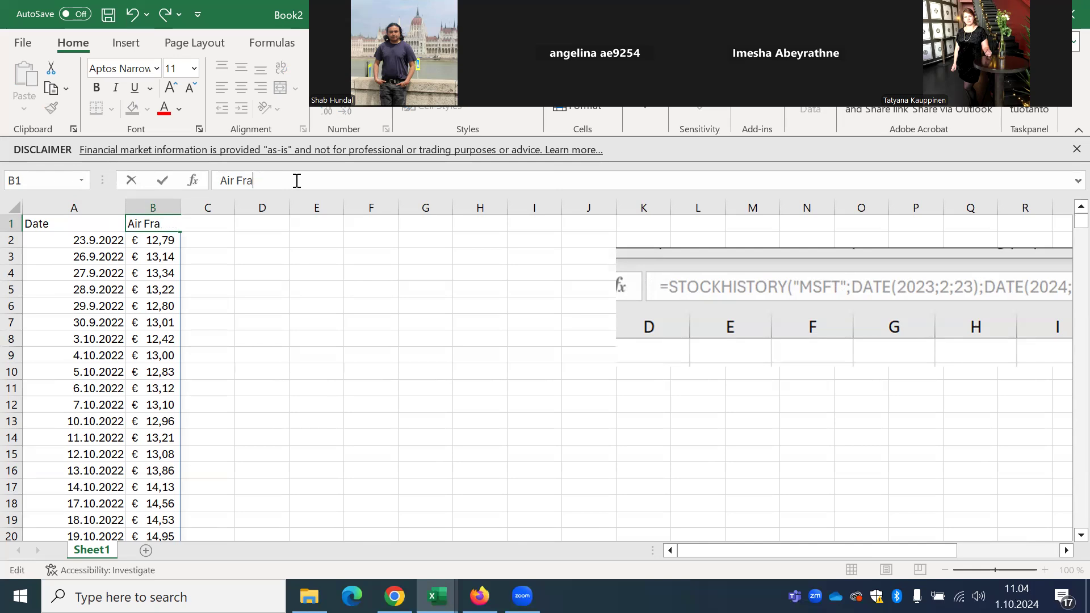
pyautogui.write('nce Close)')
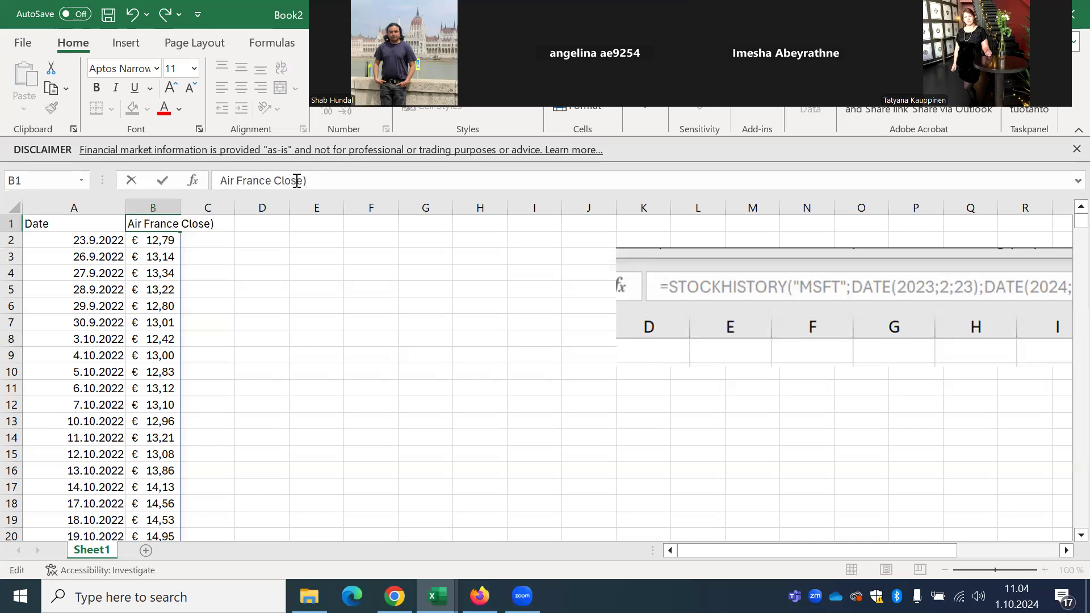
pyautogui.click(321, 245)
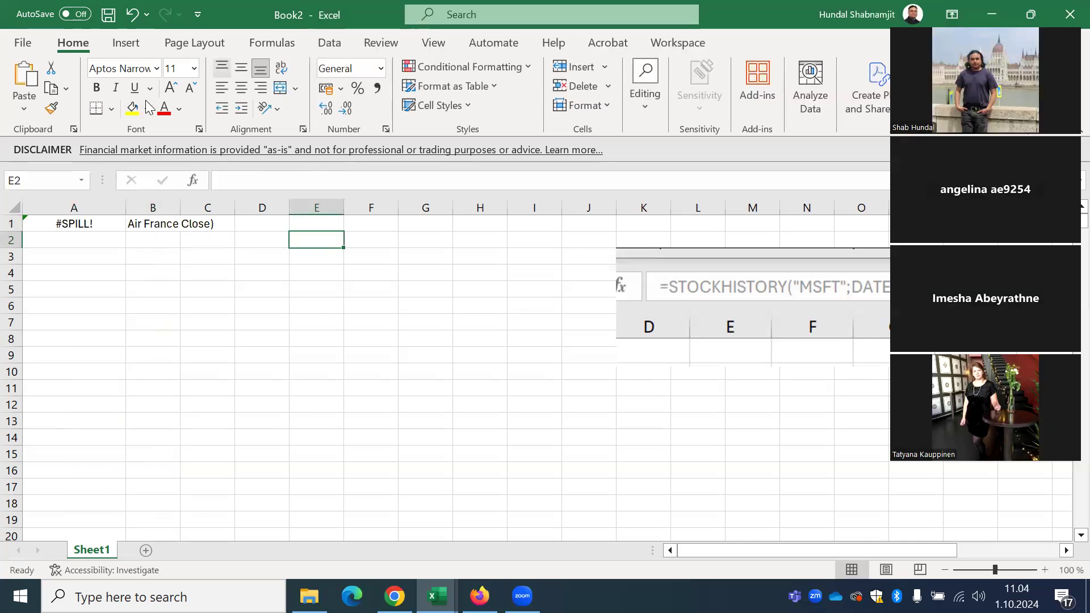
pyautogui.click(130, 14)
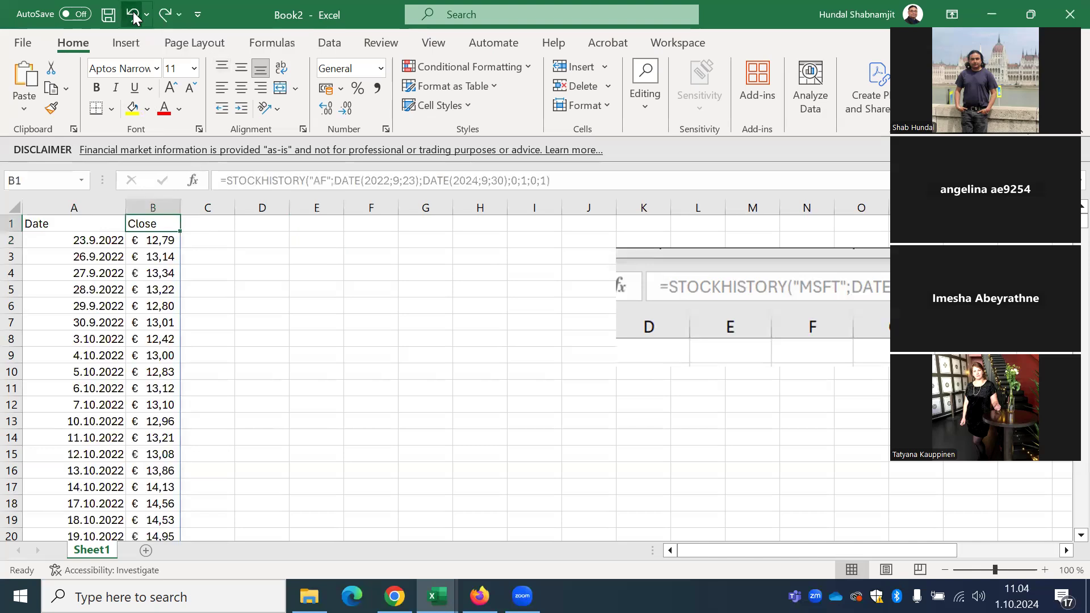
pyautogui.click(213, 226)
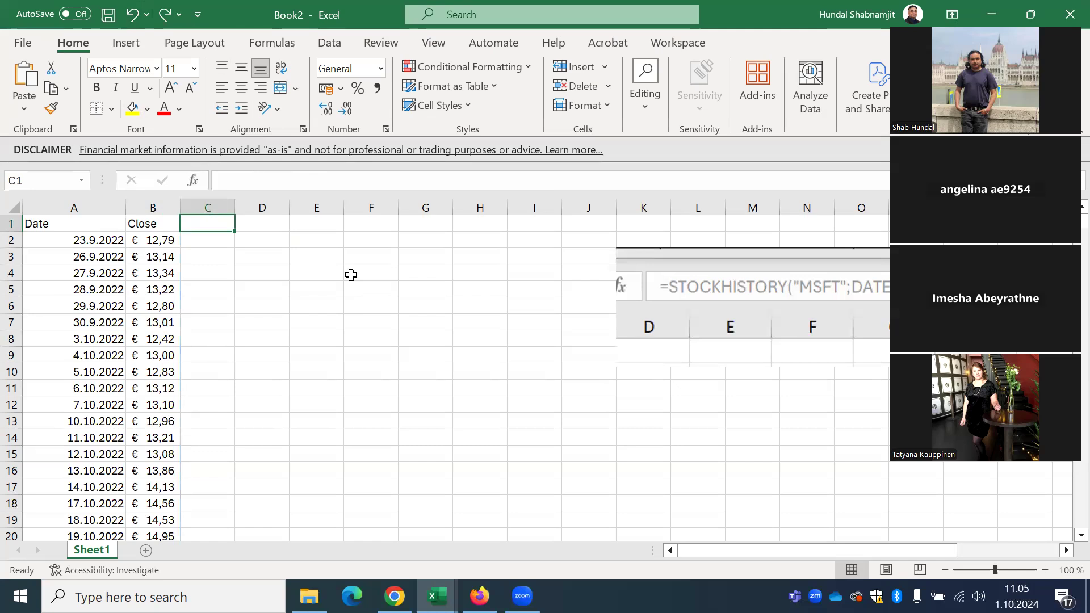
pyautogui.click(159, 240)
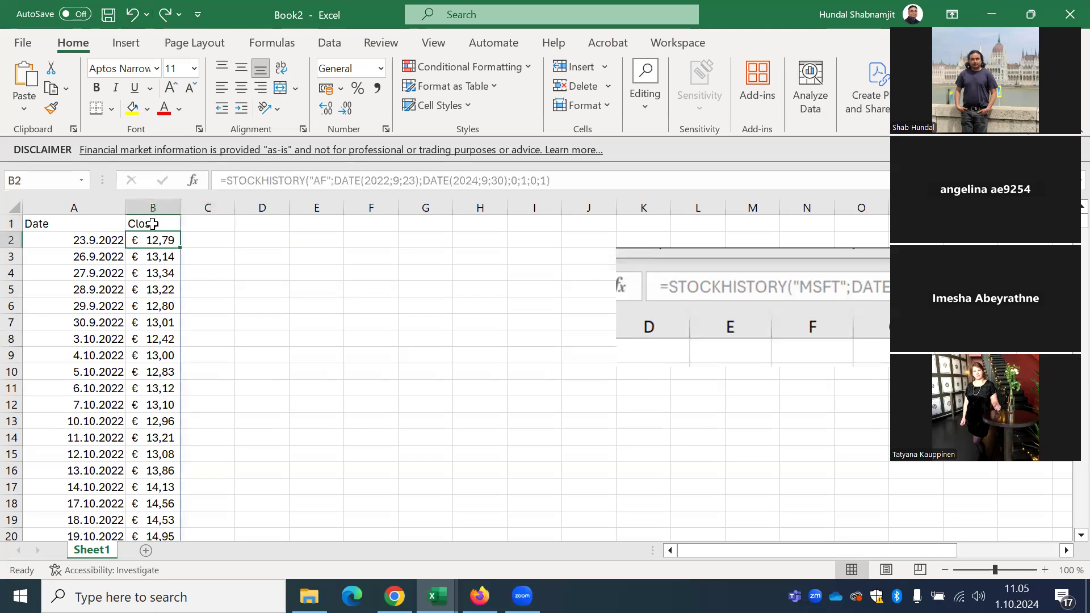
pyautogui.click(153, 223)
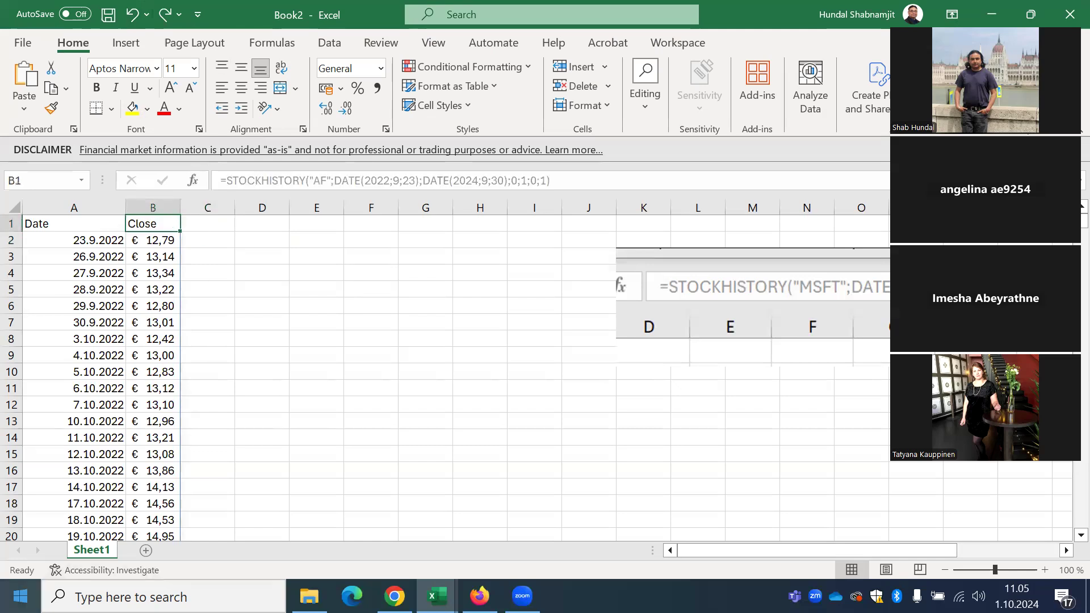
# - Create a new blank workbook
pyautogui.click(20, 596)
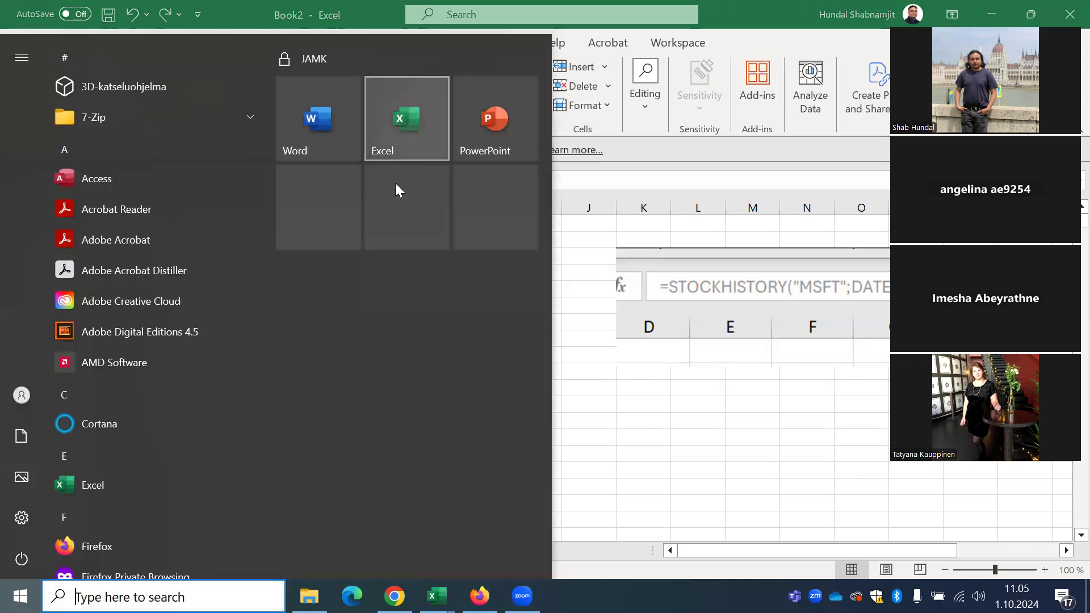
pyautogui.press('Escape')
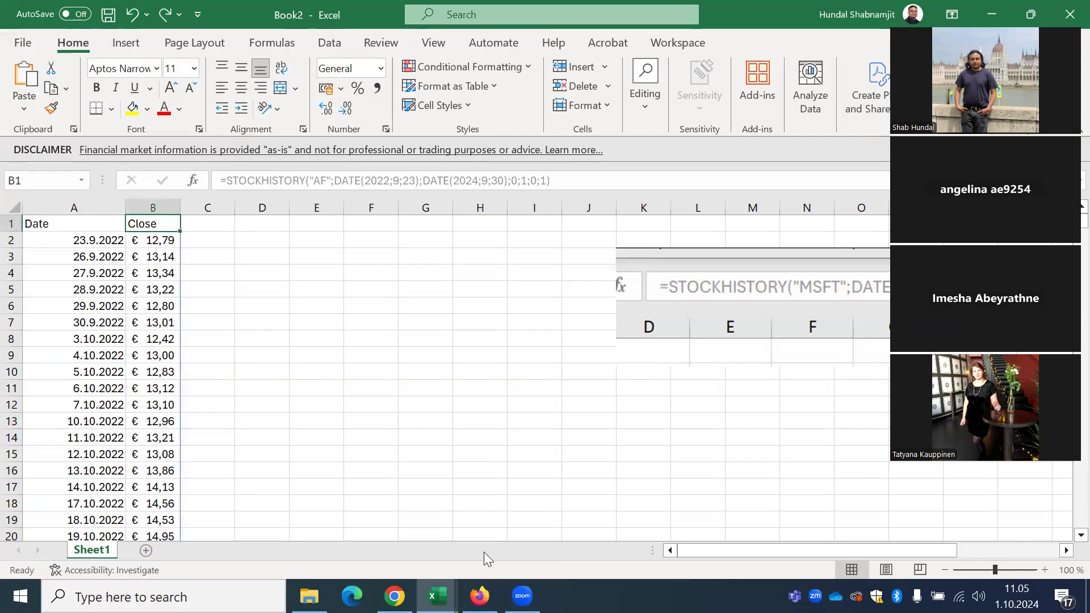
pyautogui.hotkey('ctrl', 'n')
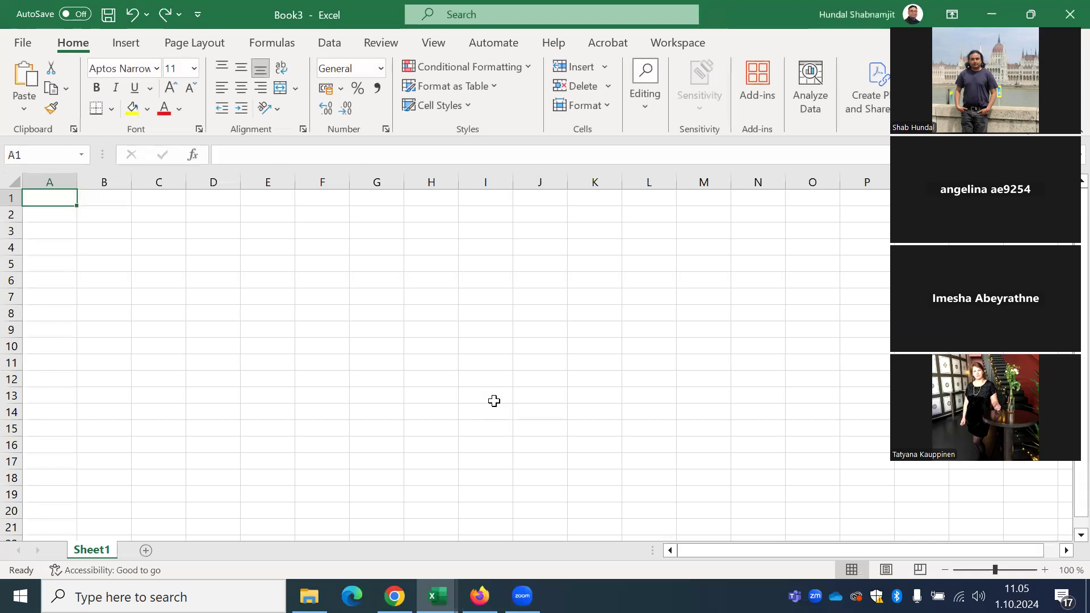
# - Return to Book2 and copy columns A and B with the dates and closing prices
pyautogui.click(435, 596)
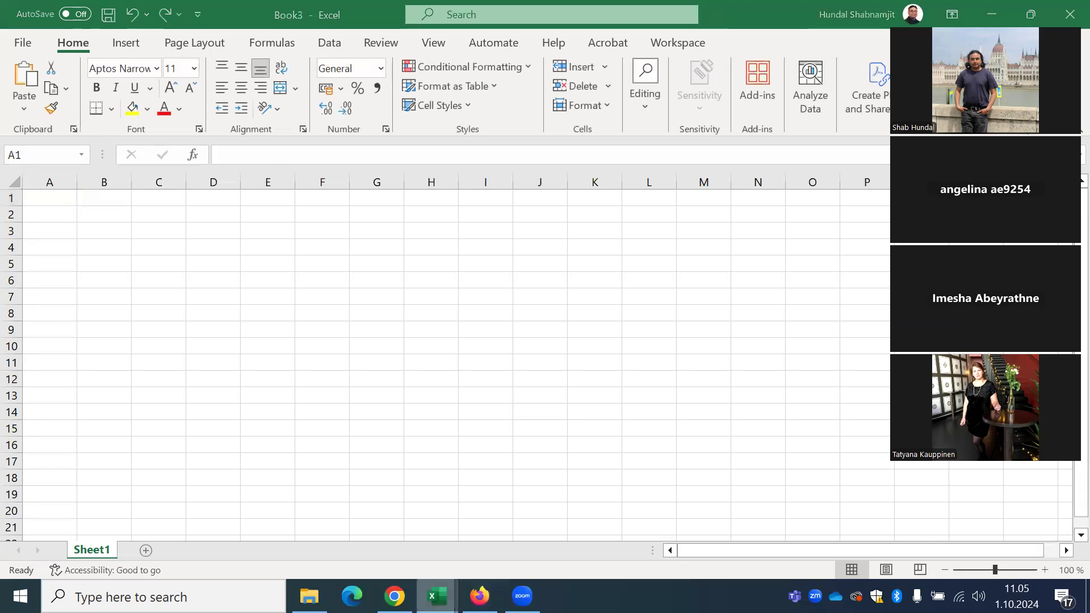
pyautogui.click(656, 531)
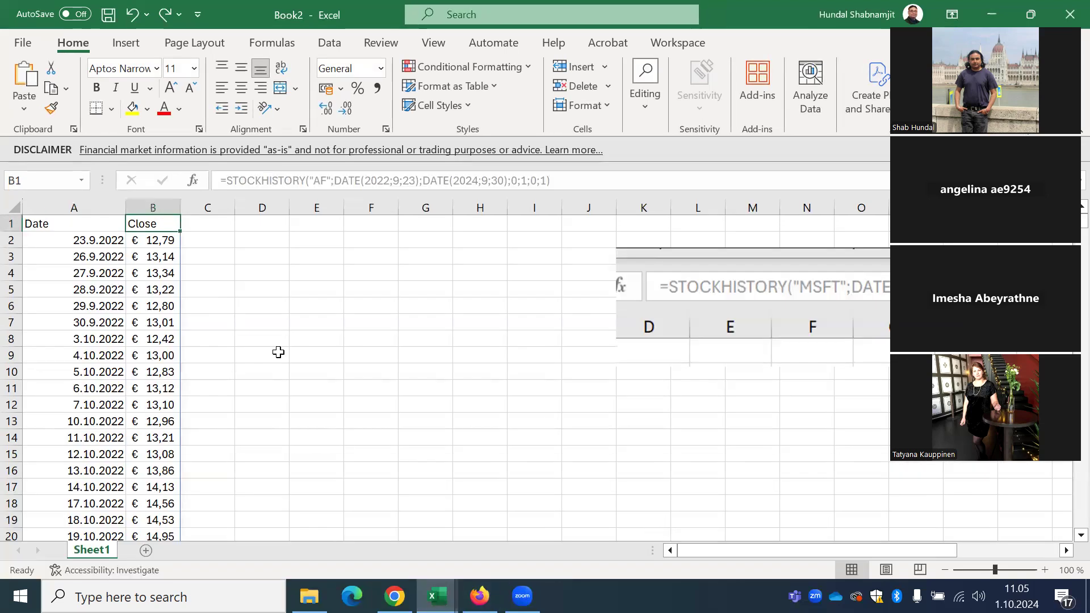
pyautogui.moveTo(73, 206); pyautogui.dragTo(147, 199)
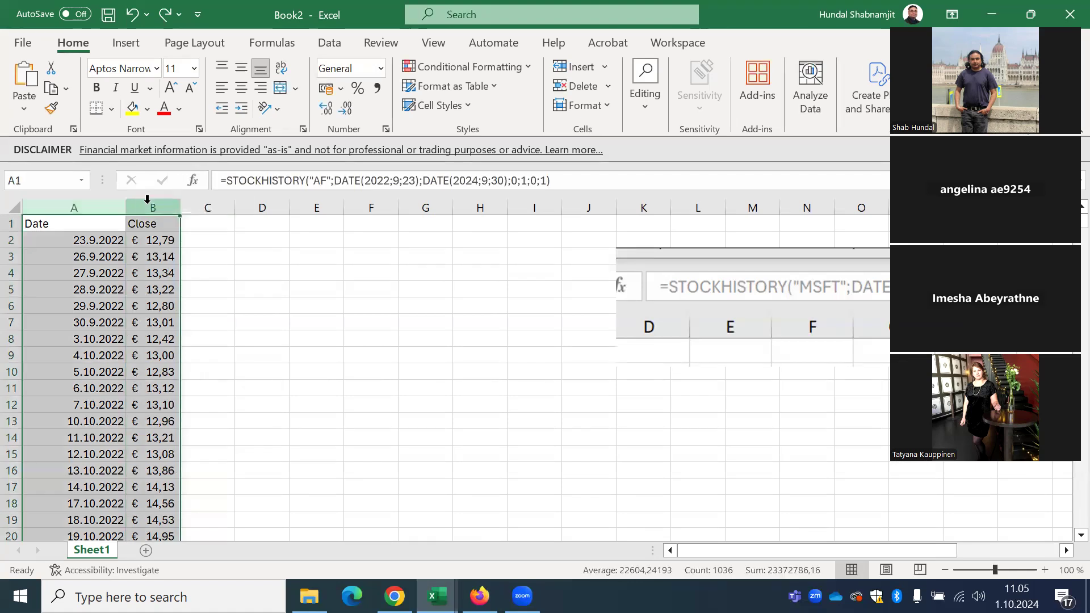
pyautogui.rightClick(149, 208)
pyautogui.click(177, 267)
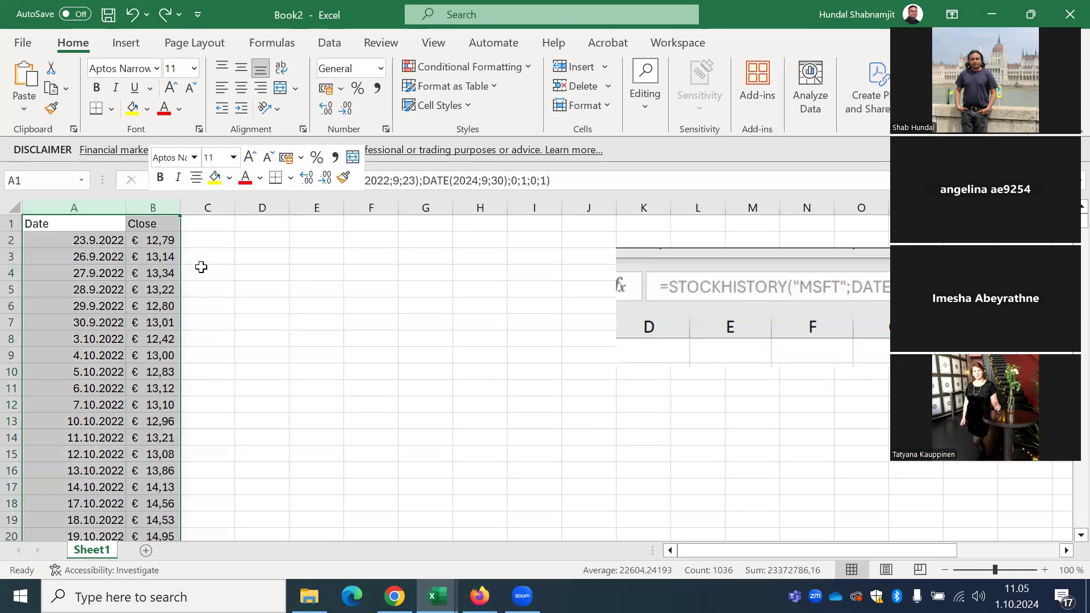
# - Switch to Book3 and paste the copied columns at cell A1 using the second paste option in the list
pyautogui.click(436, 596)
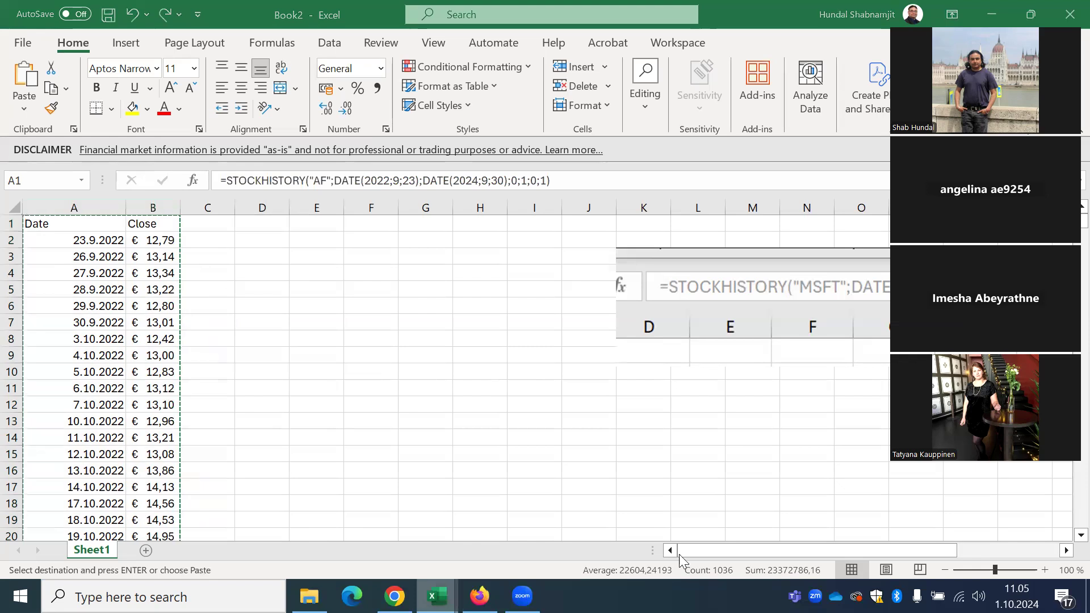
pyautogui.click(813, 525)
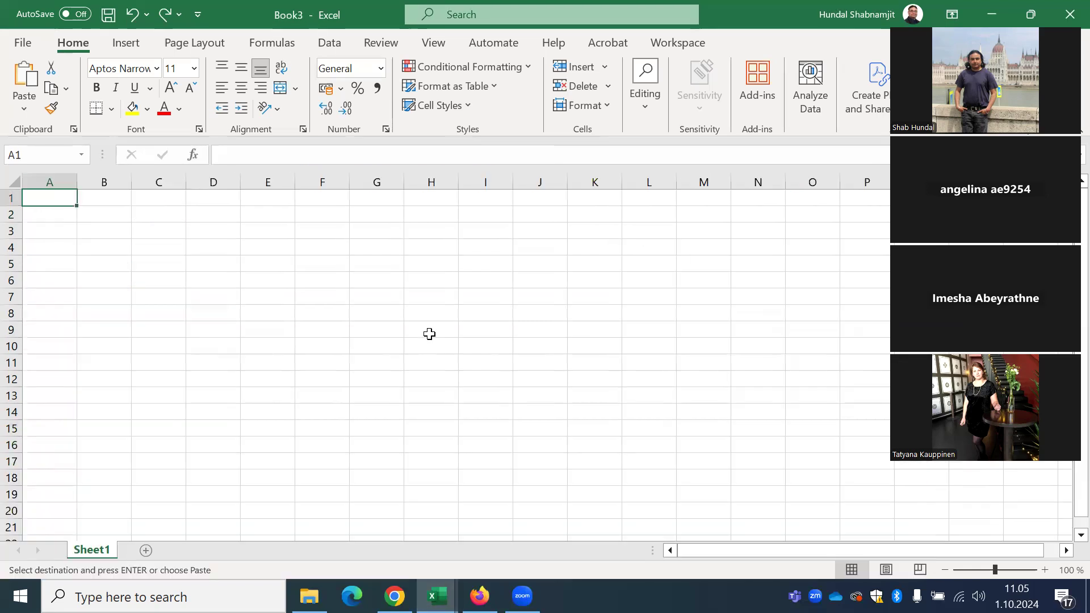
pyautogui.rightClick(51, 196)
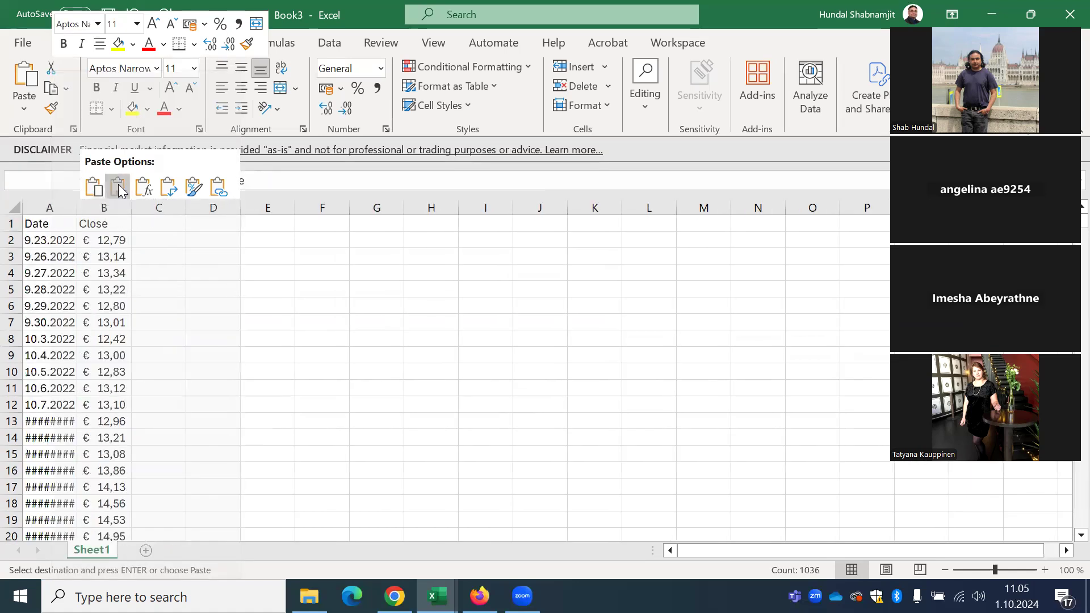
pyautogui.click(118, 188)
pyautogui.click(314, 304)
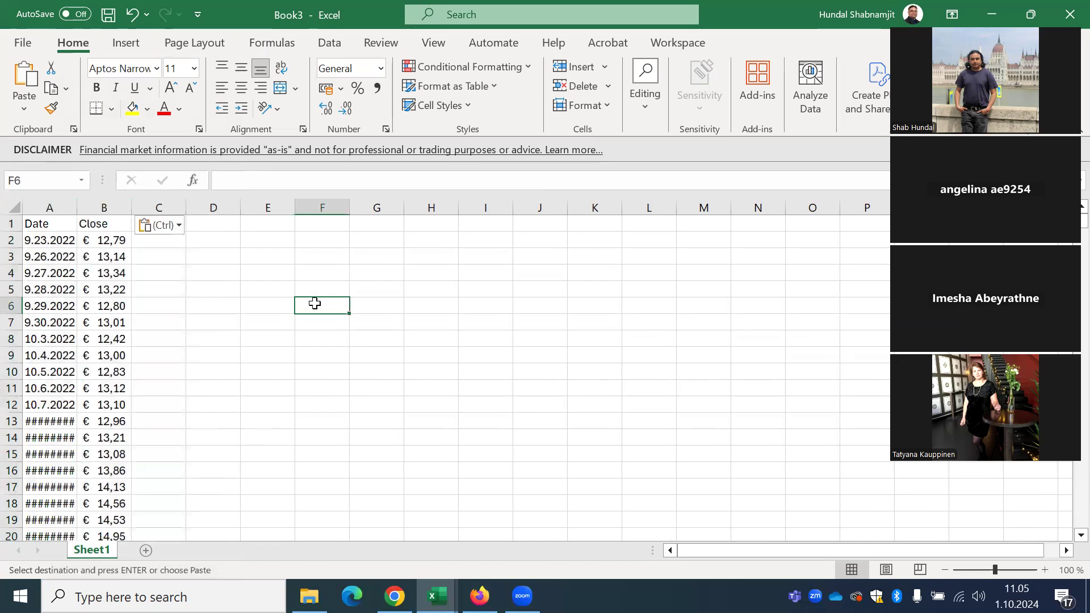
# - Widen column A in Book3 to fit the full dates, and select the header cell B1
pyautogui.moveTo(77, 206); pyautogui.dragTo(108, 199)
pyautogui.click(365, 286)
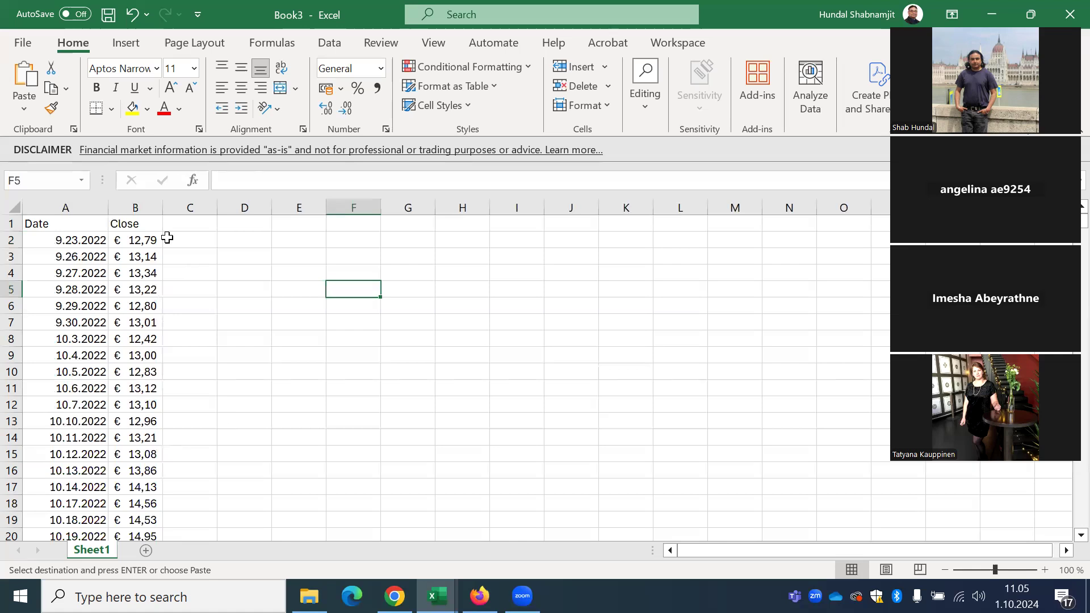
pyautogui.click(150, 220)
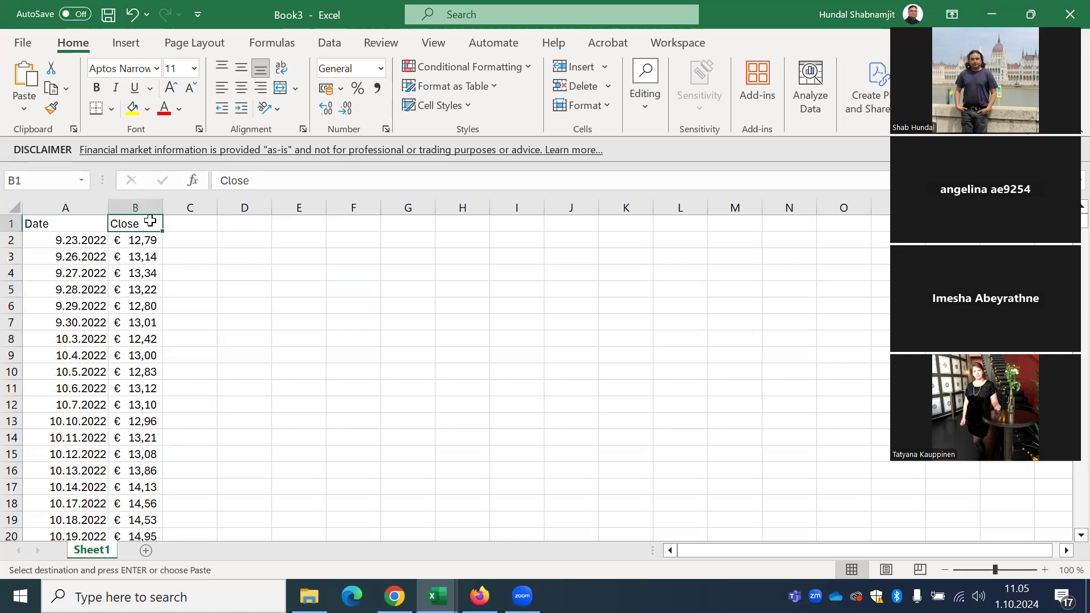
# - Rename the header in cell B1 as "Air France Close" and widen column B to fit it
pyautogui.write('Air')
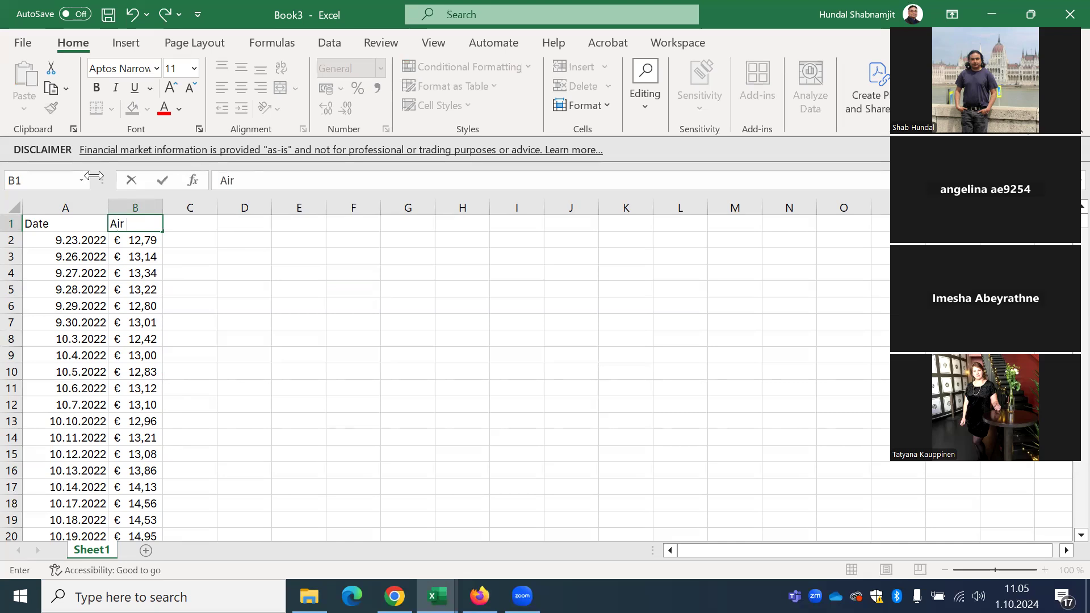
pyautogui.write(' France Close')
pyautogui.click(235, 261)
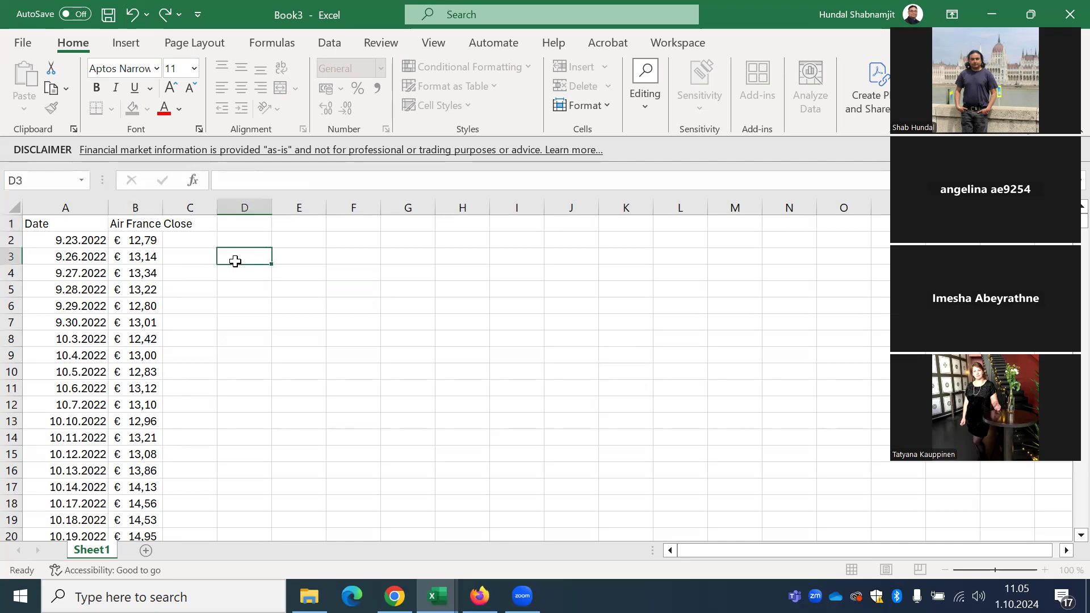
pyautogui.moveTo(162, 207); pyautogui.dragTo(213, 210)
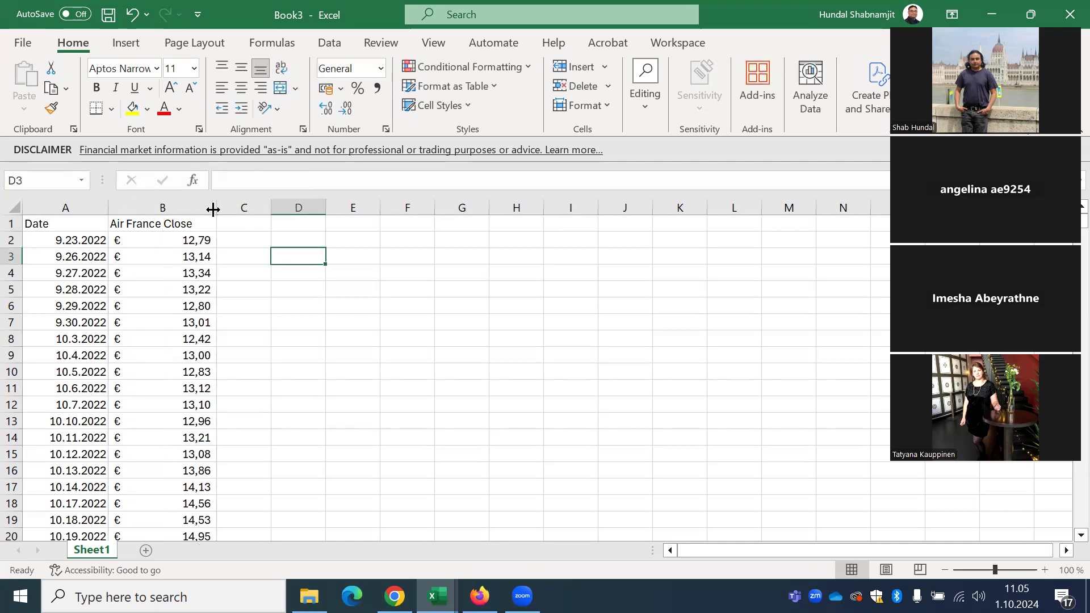
# - Switch to the Book2 workbook and select cell B2 in the Close column
pyautogui.click(436, 596)
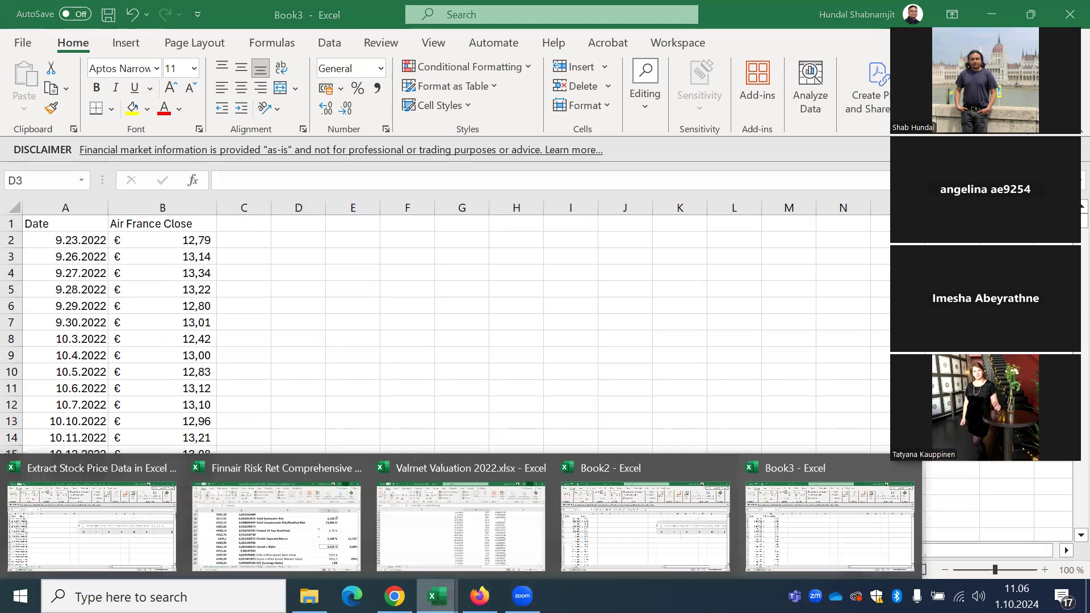
pyautogui.click(687, 502)
pyautogui.click(437, 323)
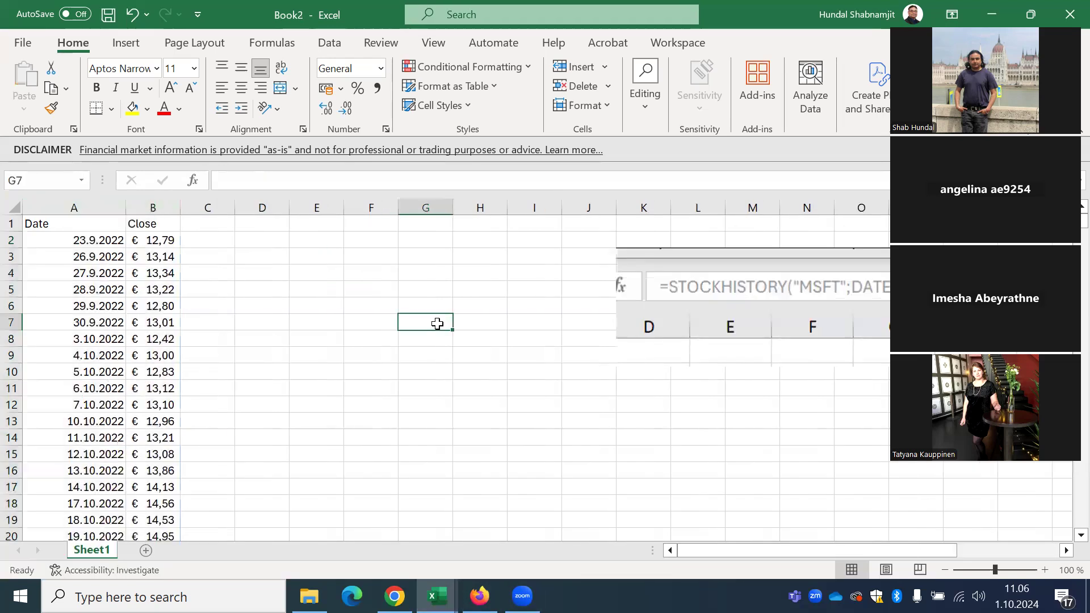
pyautogui.click(155, 235)
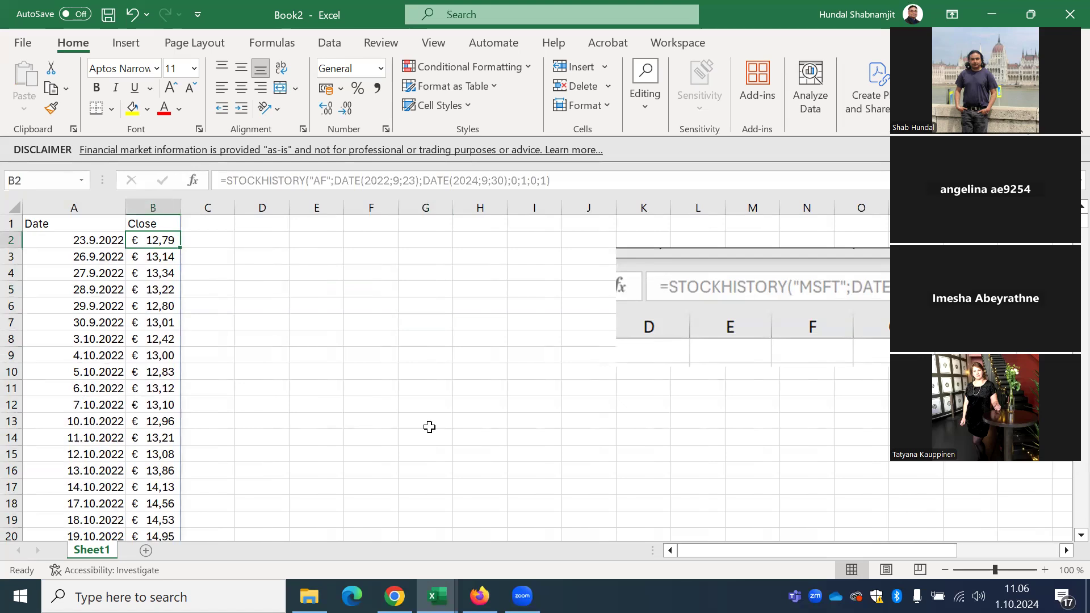
# - Switch to Yahoo Finance in Firefox, search for "luftha" to look up Lufthansa's ticker symbol, and return to Book2
pyautogui.click(479, 597)
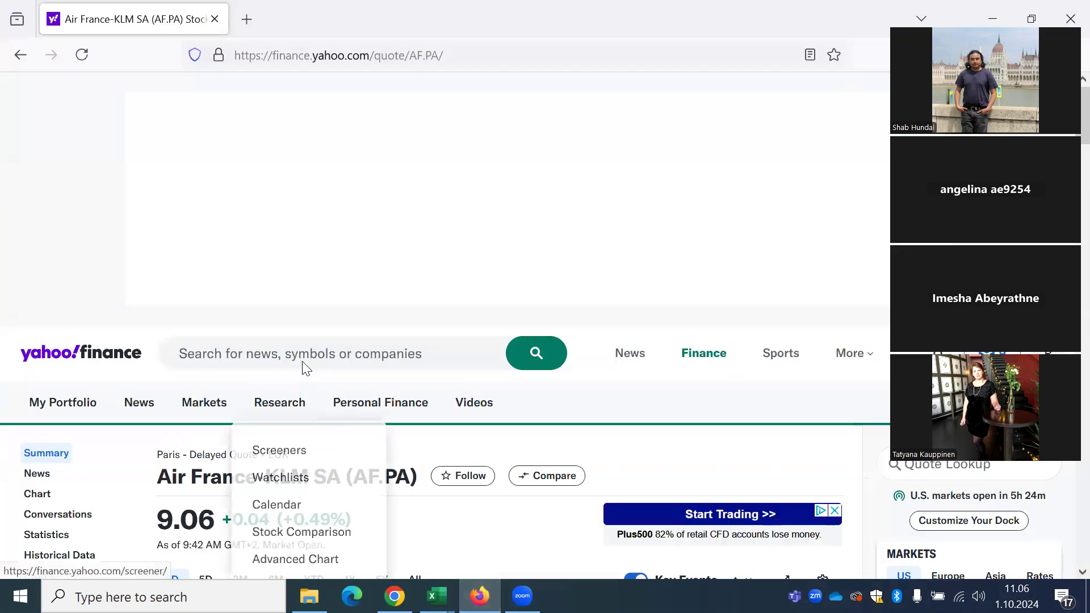
pyautogui.click(298, 353)
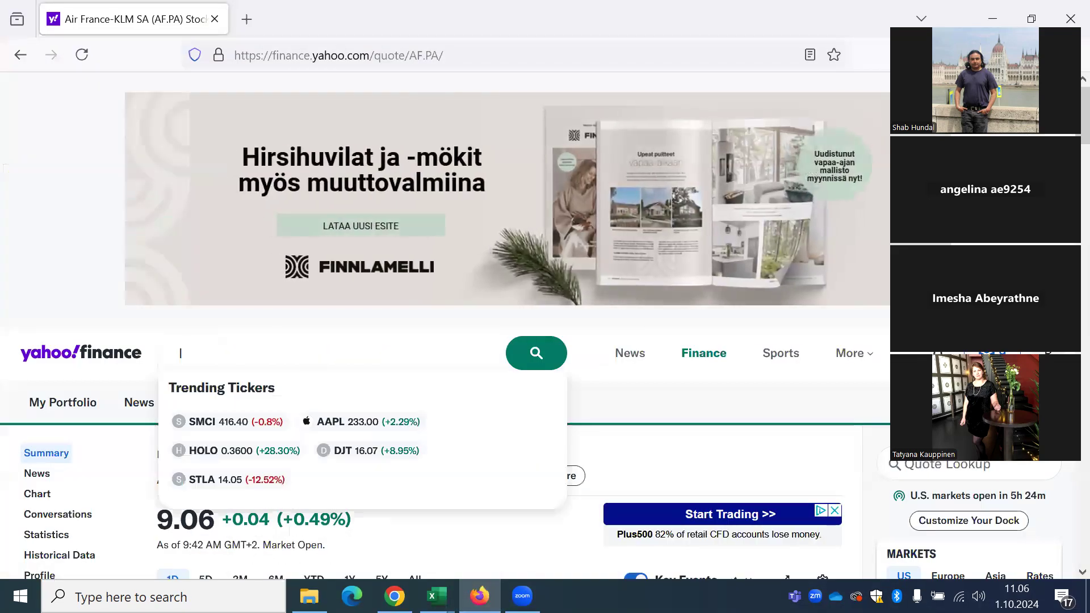
pyautogui.write('luftha')
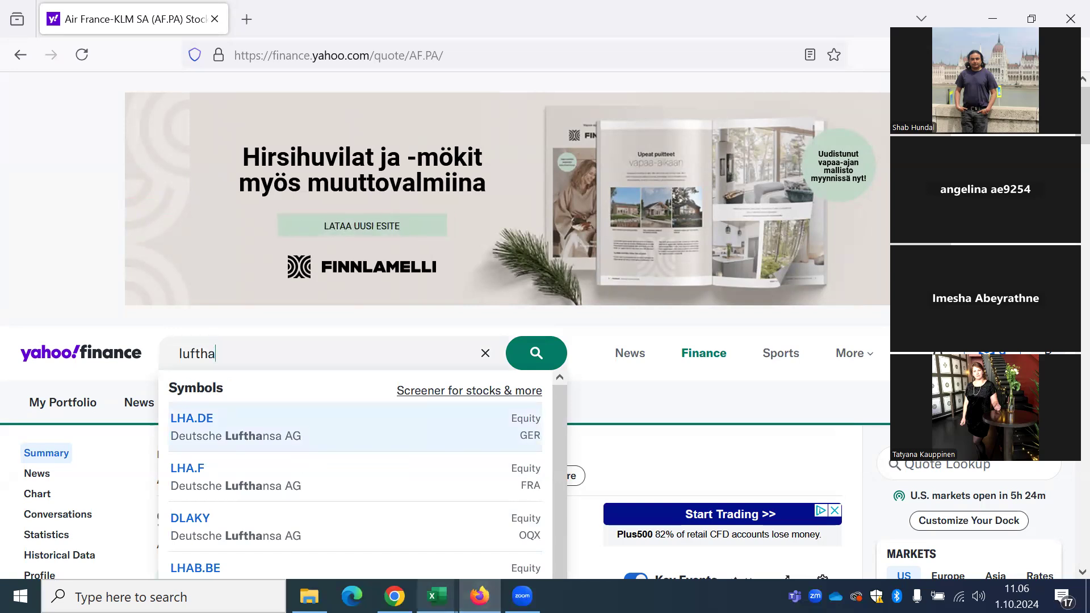
pyautogui.moveTo(437, 596)
pyautogui.click(615, 547)
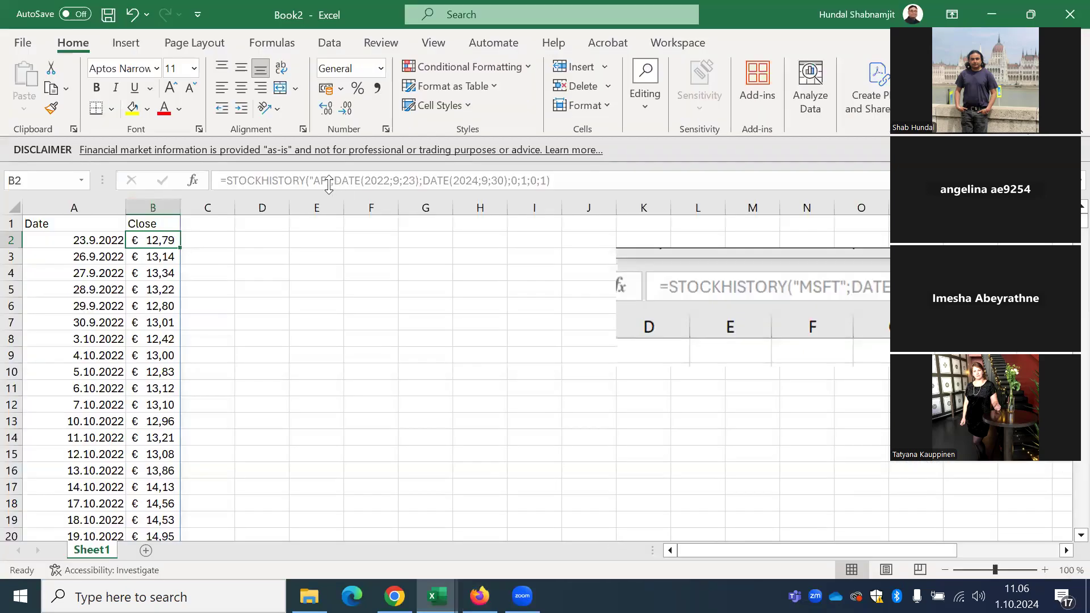
pyautogui.press('BackSpace')
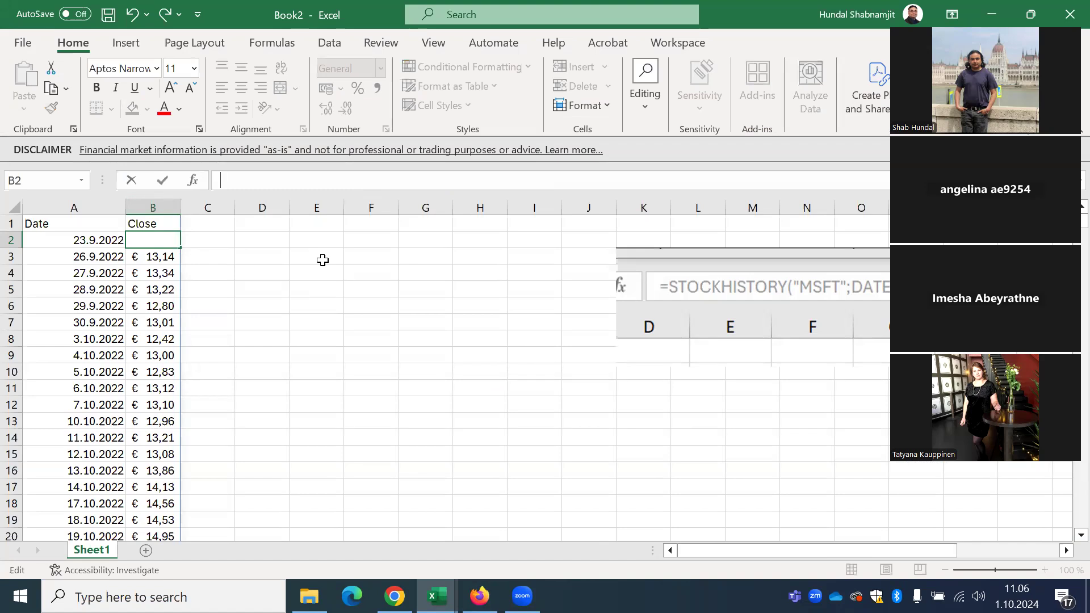
pyautogui.click(131, 15)
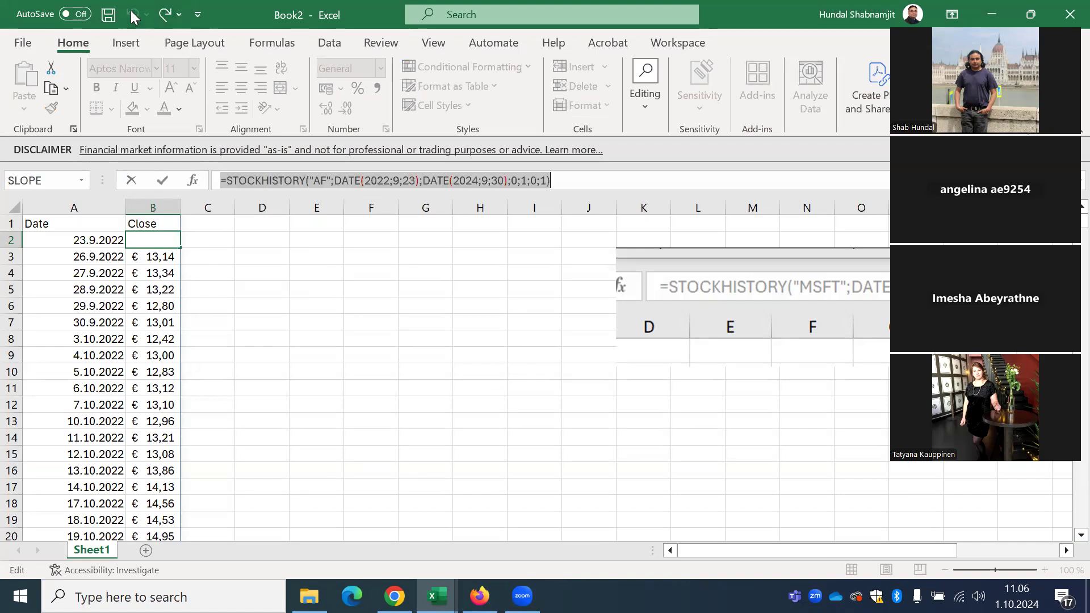
pyautogui.write('=')
pyautogui.click(341, 243)
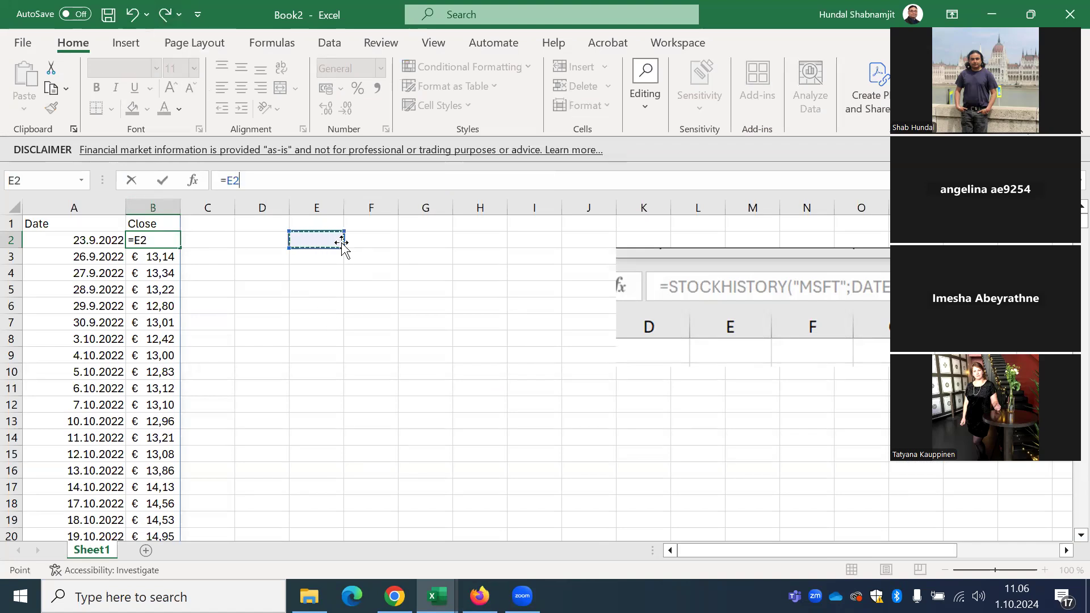
pyautogui.press('BackSpace')
pyautogui.click(450, 347)
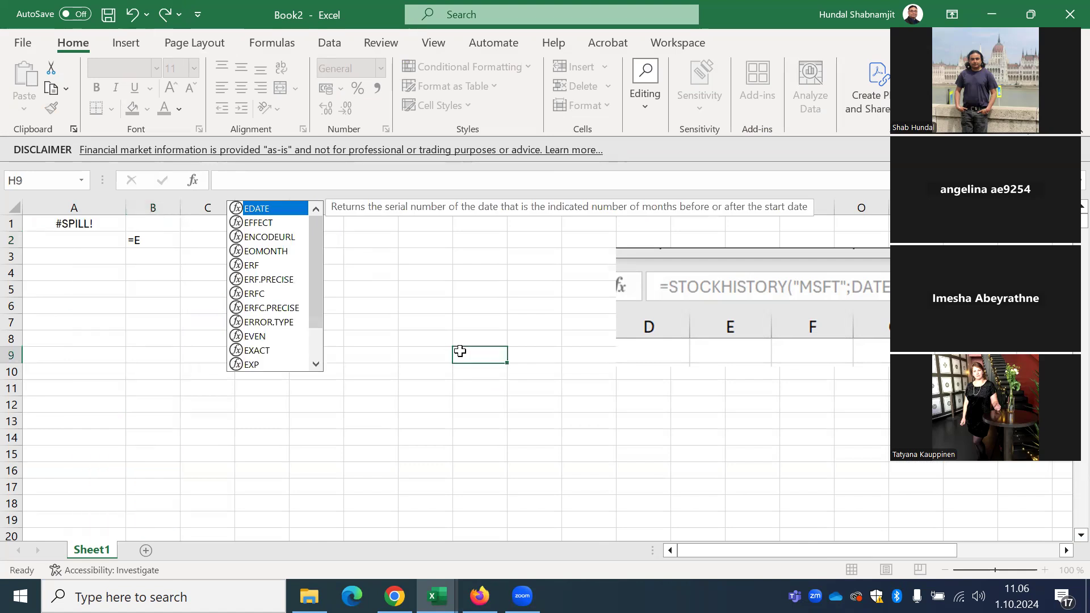
pyautogui.click(86, 223)
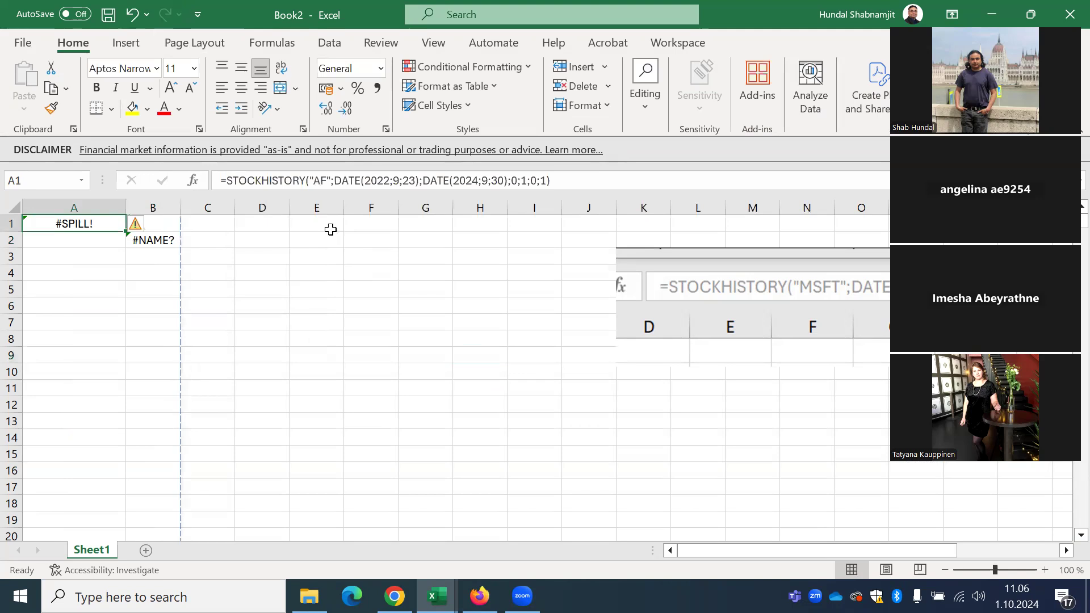
pyautogui.click(255, 274)
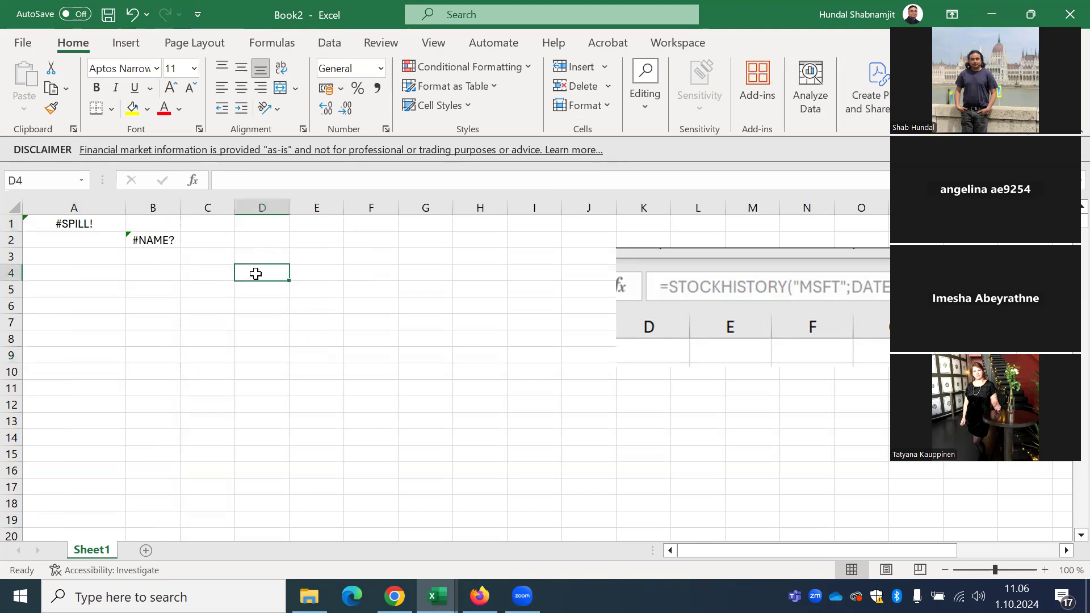
pyautogui.click(159, 239)
pyautogui.press('BackSpace')
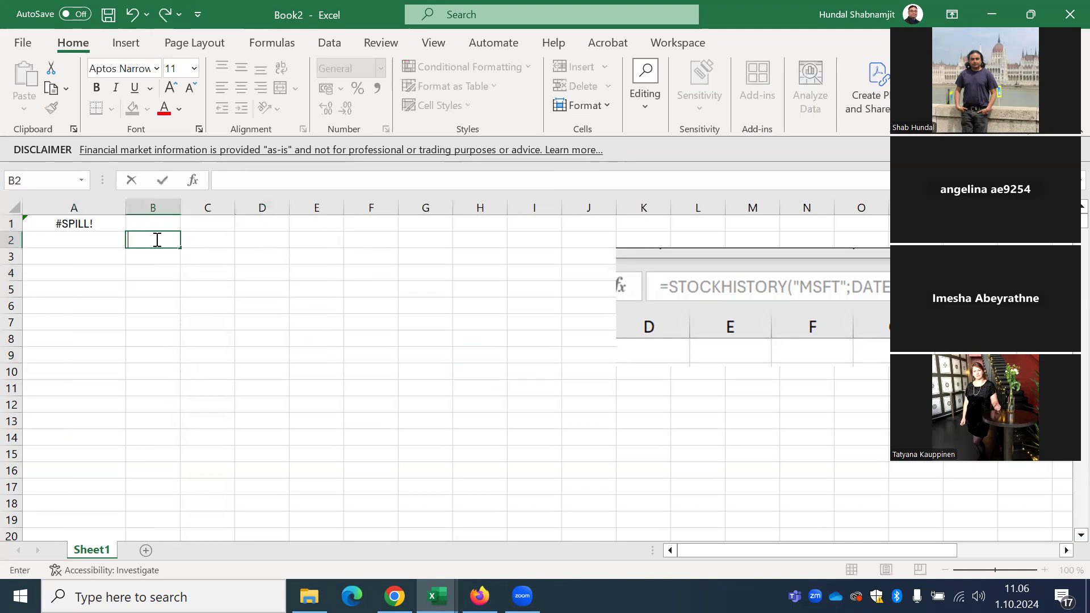
# - Delete the Air France STOCKHISTORY formula from cell A1 of Book2
pyautogui.click(80, 221)
pyautogui.press('BackSpace')
pyautogui.click(353, 255)
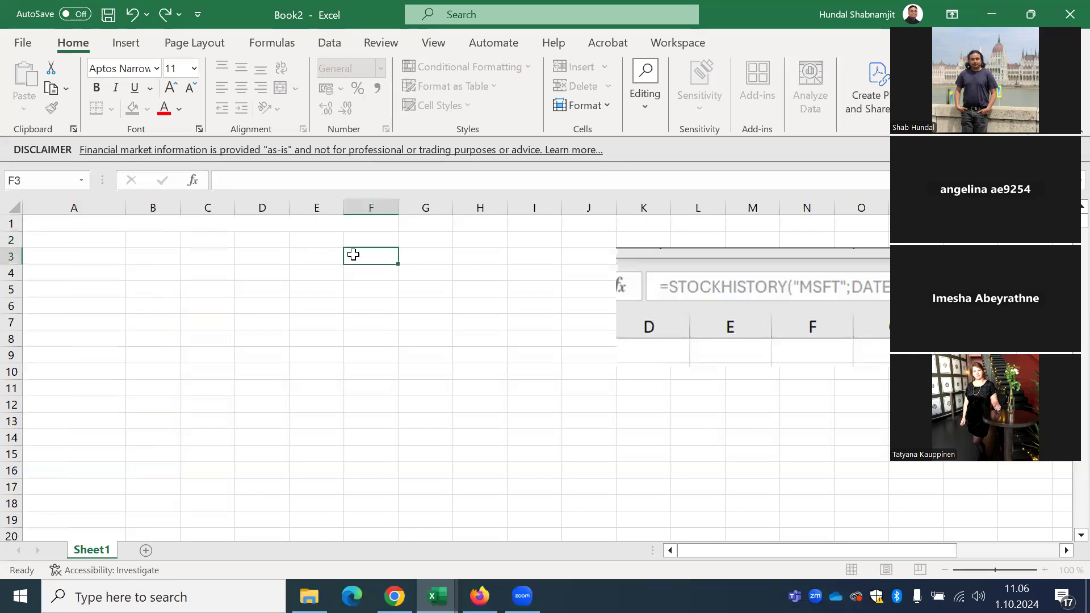
pyautogui.click(314, 284)
pyautogui.click(100, 238)
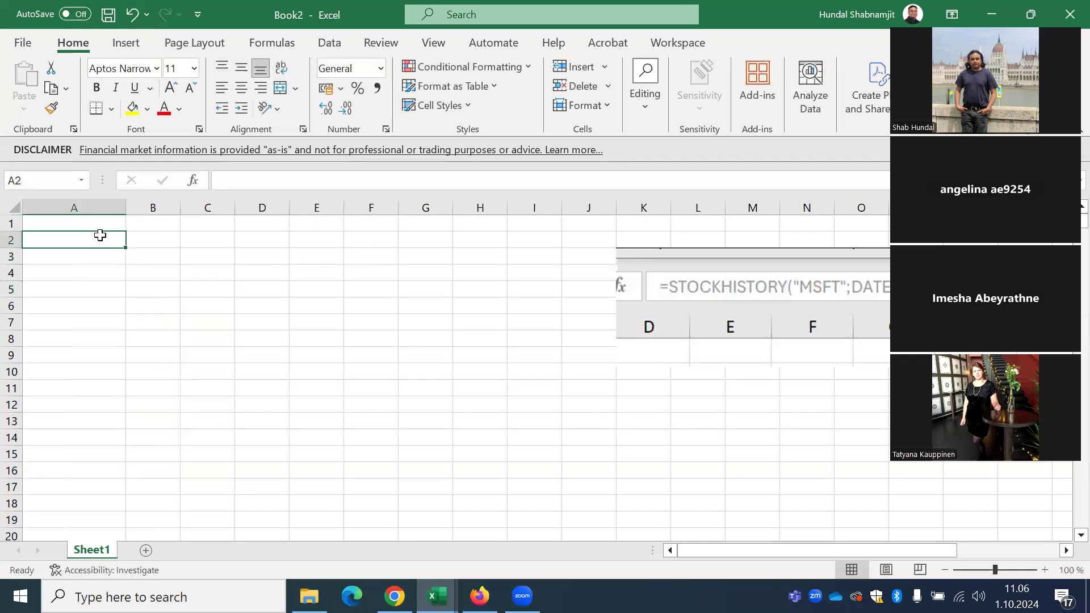
pyautogui.press('BackSpace')
# - Start a STOCKHISTORY formula in cell A1 with "LHA" as the stock argument
pyautogui.click(98, 223)
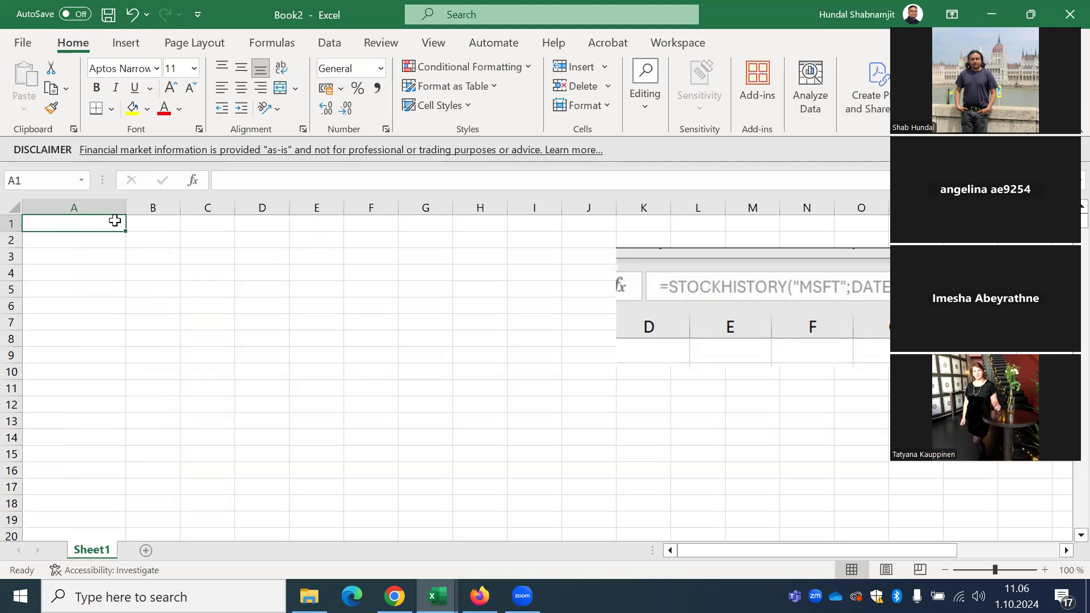
pyautogui.click(232, 180)
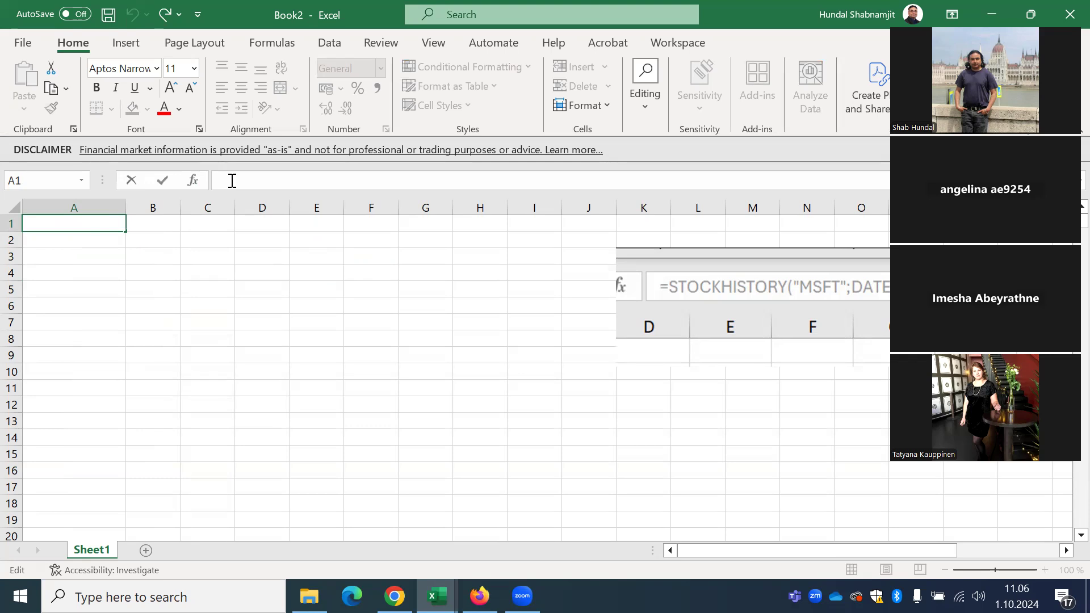
pyautogui.write('=S')
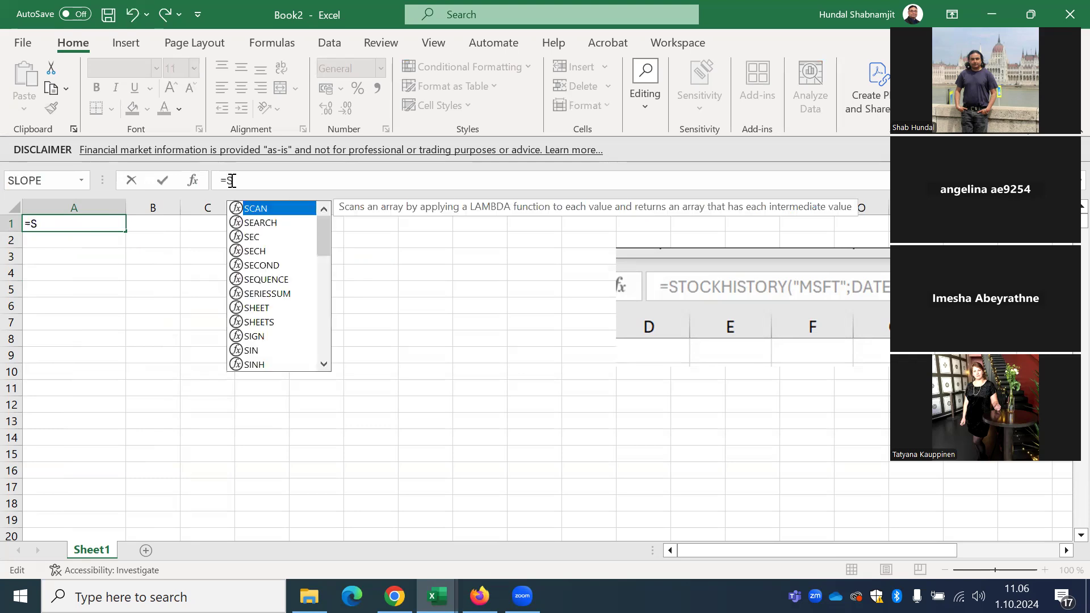
pyautogui.write('TOC')
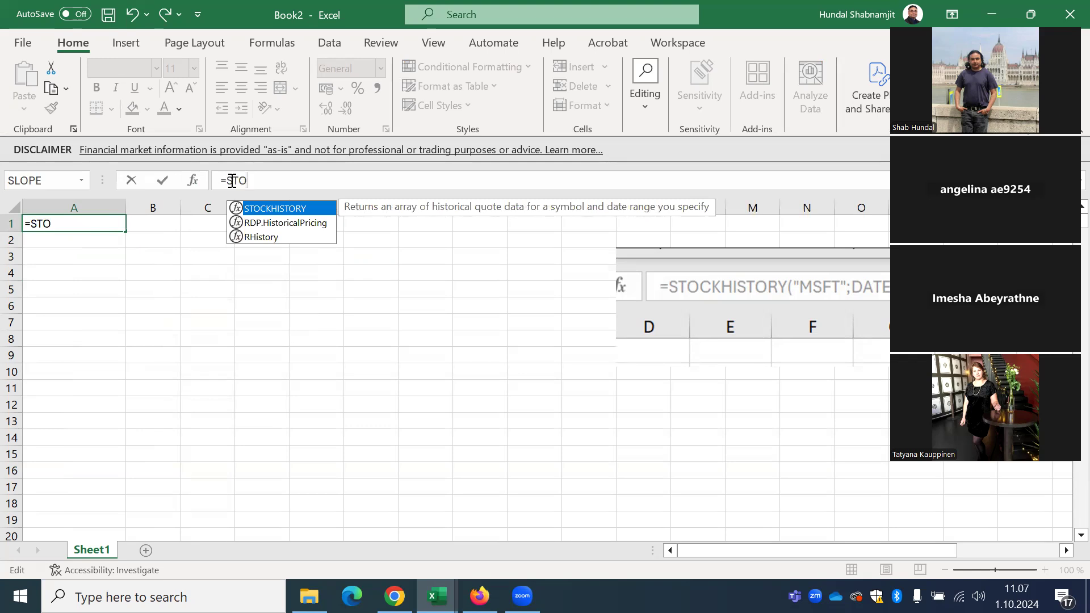
pyautogui.doubleClick(270, 210)
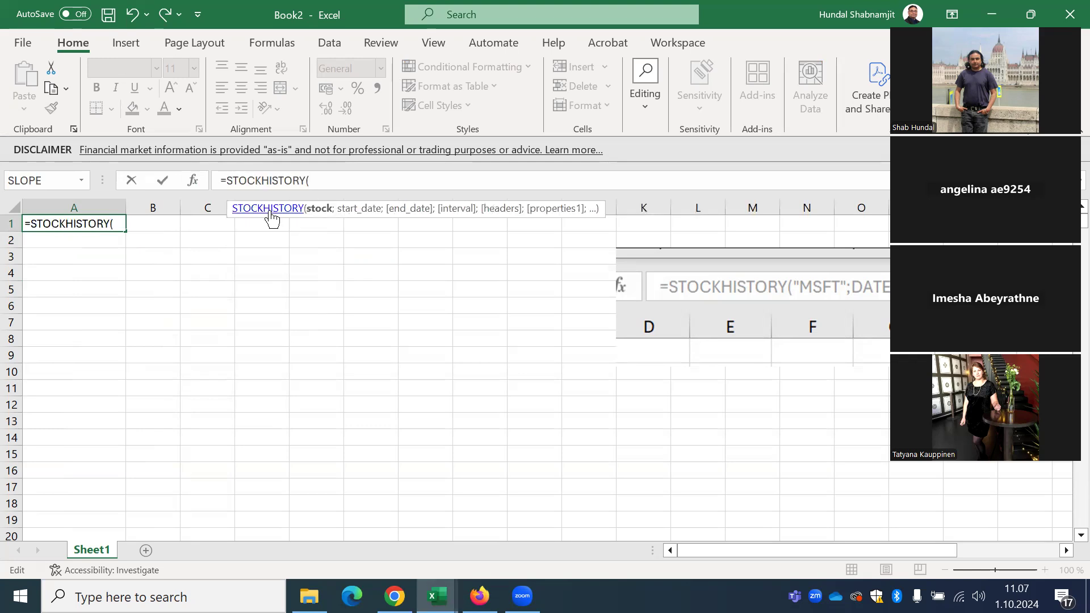
pyautogui.write('"LHA"')
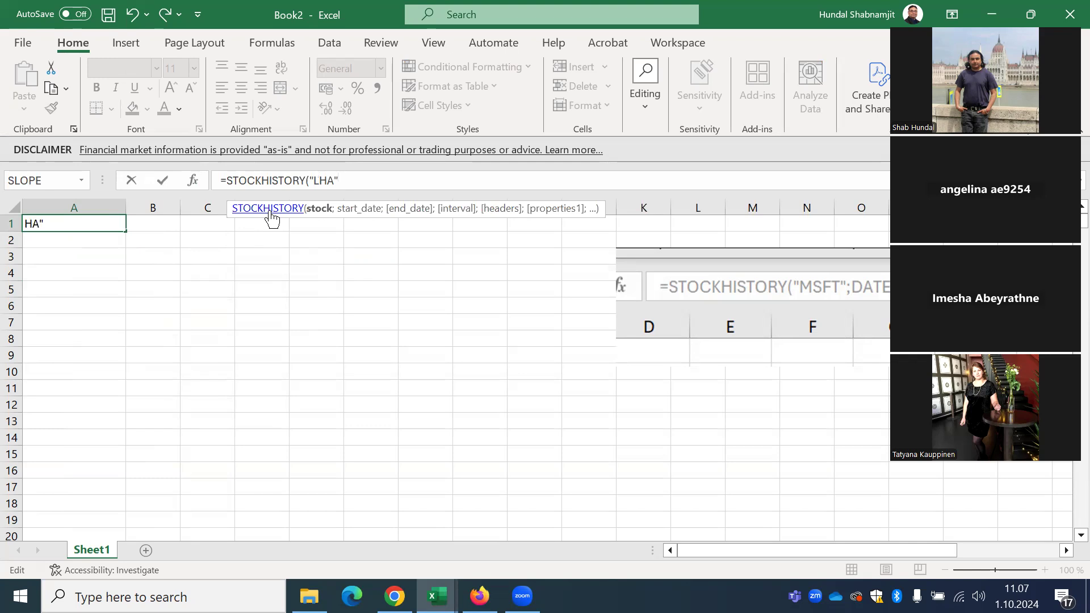
# - Add the start date to the STOCKHISTORY formula as DATE(2022;9,23), followed by a semicolon
pyautogui.write(';')
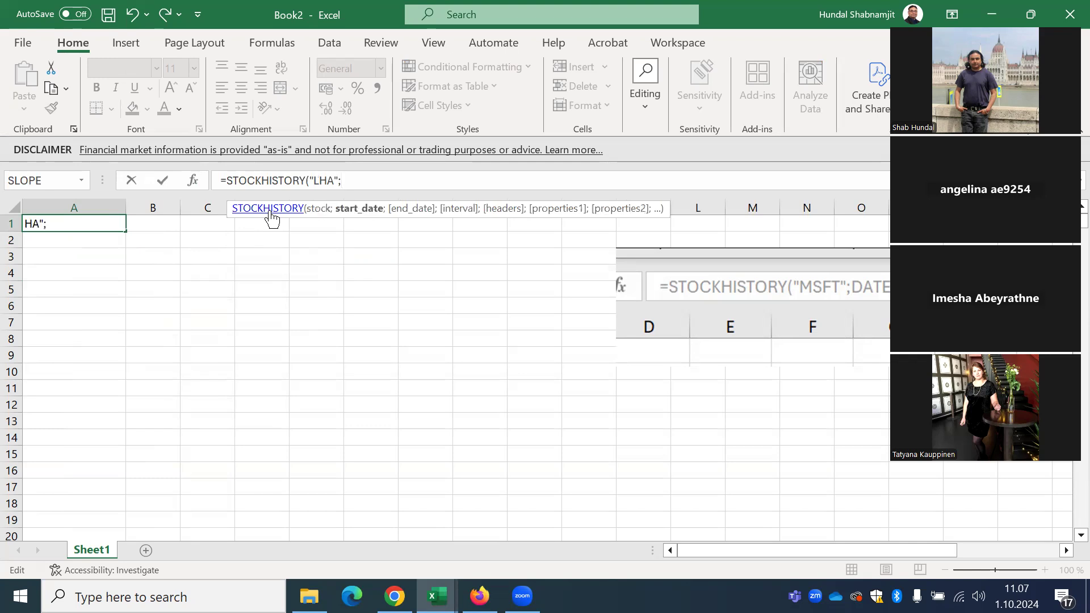
pyautogui.write('D')
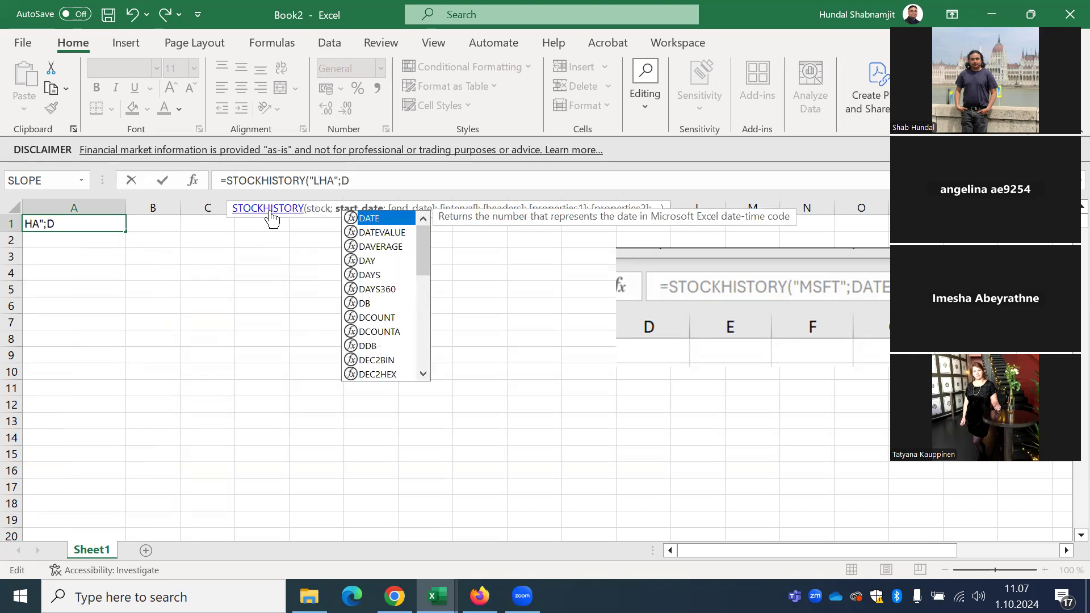
pyautogui.doubleClick(382, 218)
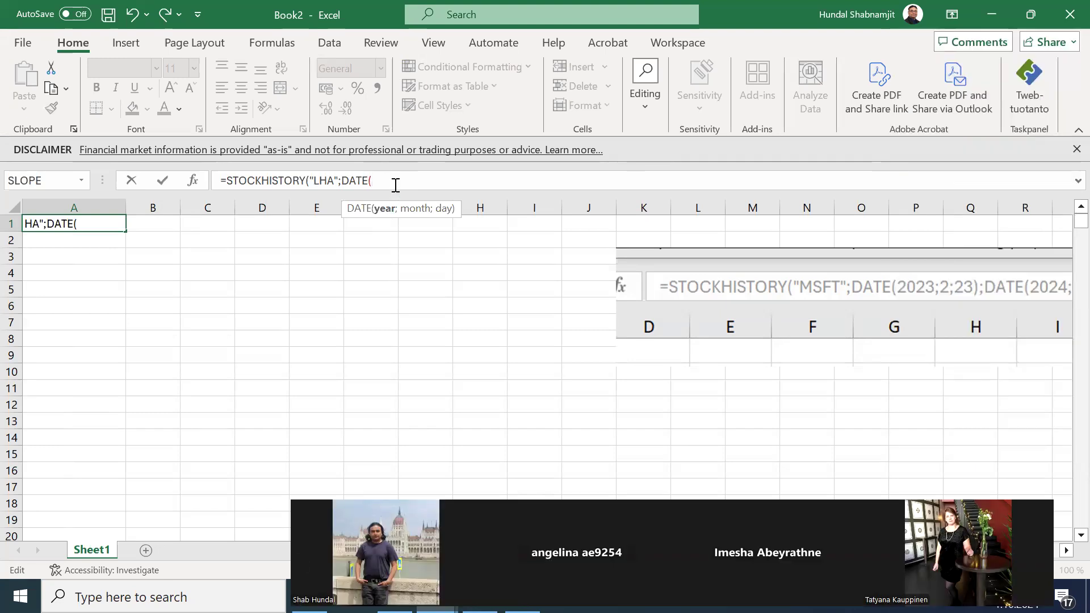
pyautogui.write('2022;')
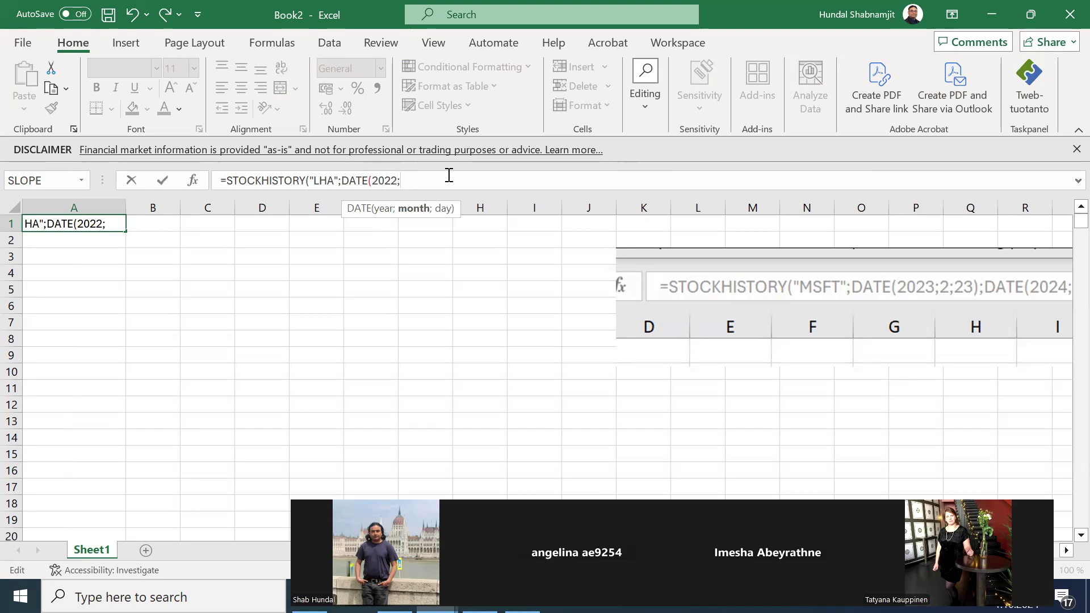
pyautogui.write('9,2')
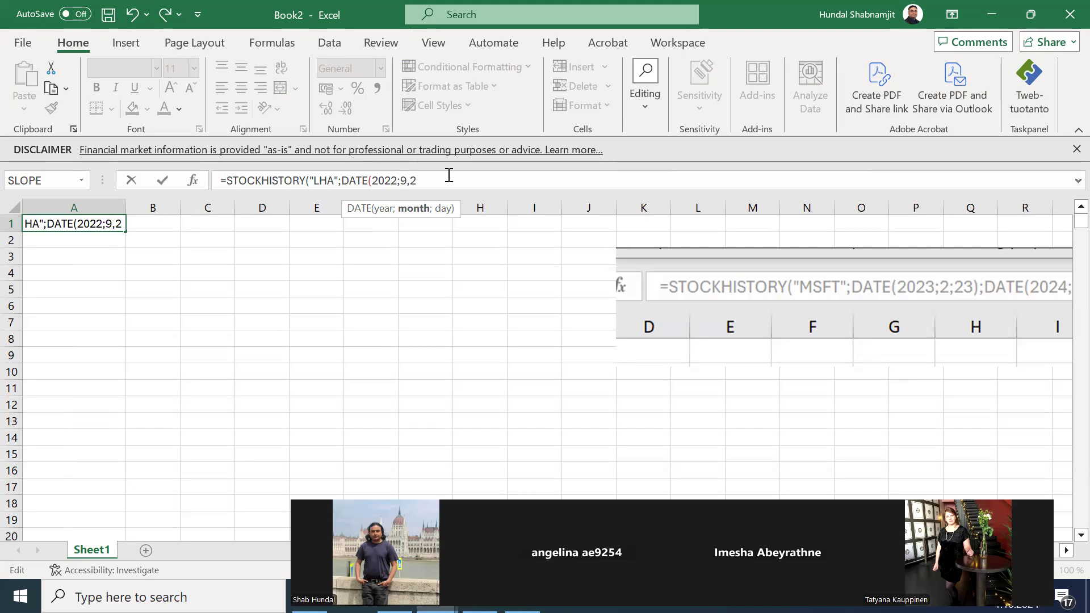
pyautogui.write('3);')
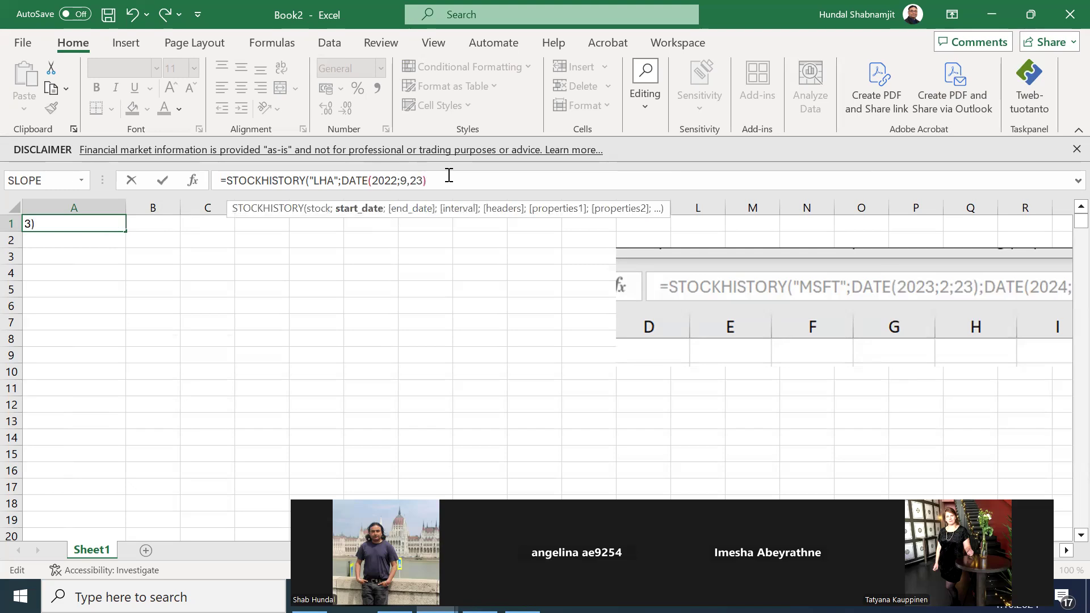
# - Add the end date to the STOCKHISTORY formula as DATE(2024;9,30)
pyautogui.write('da')
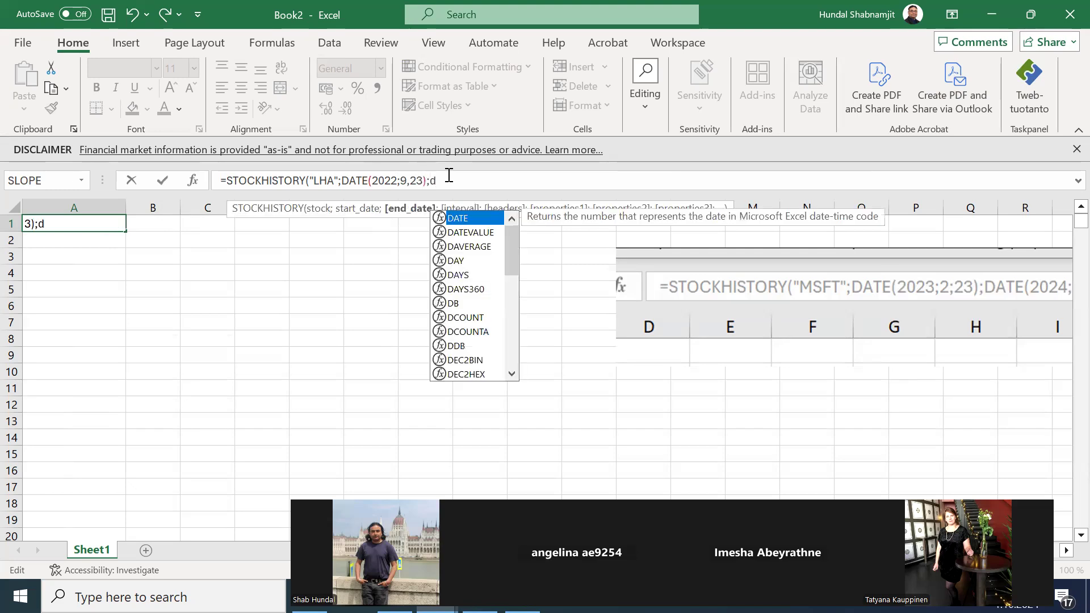
pyautogui.doubleClick(464, 217)
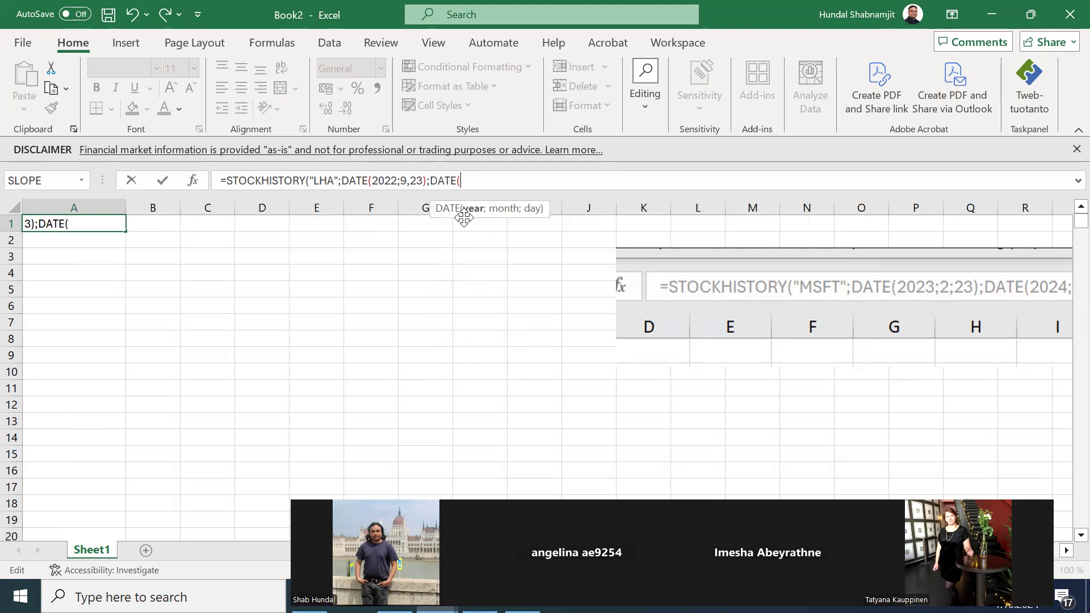
pyautogui.write('2')
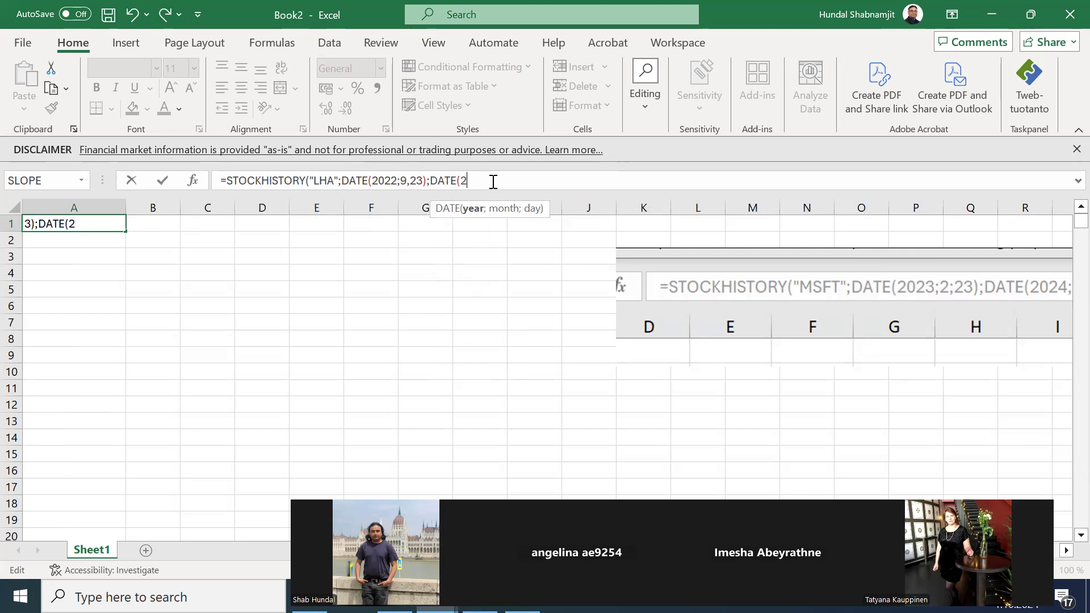
pyautogui.write('024;')
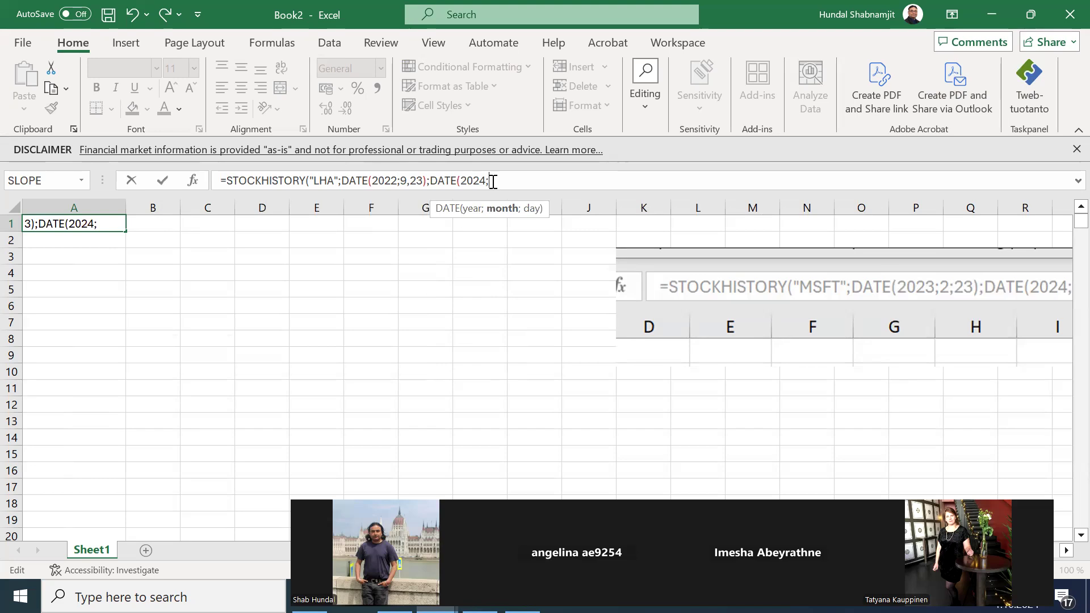
pyautogui.write('9,30)')
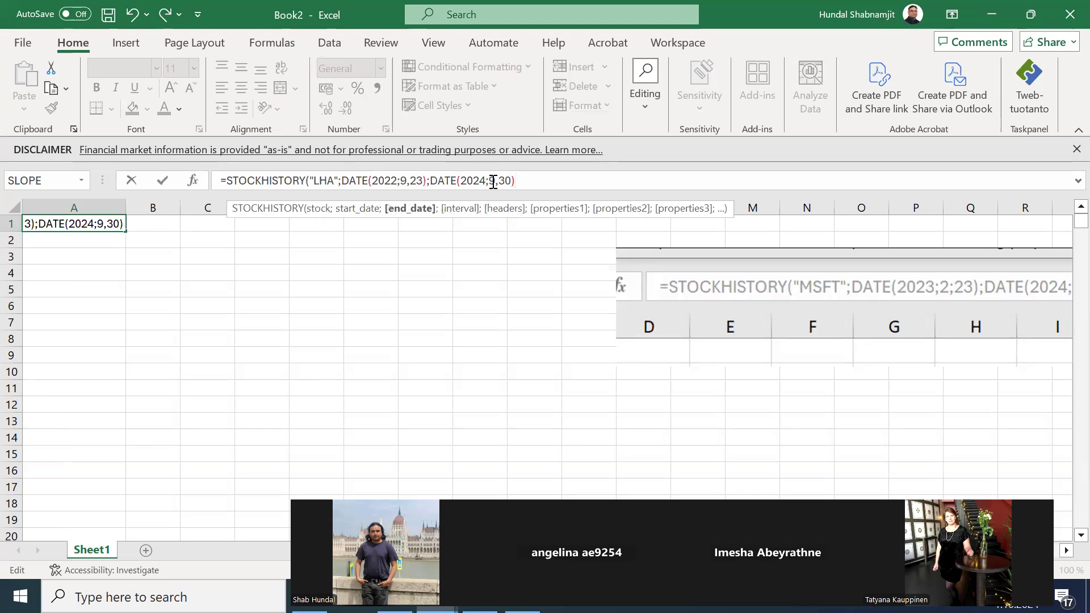
# - Complete the STOCKHISTORY formula with interval 0, headers 1 and properties 0 and 1, and try to enter it
pyautogui.write(';0')
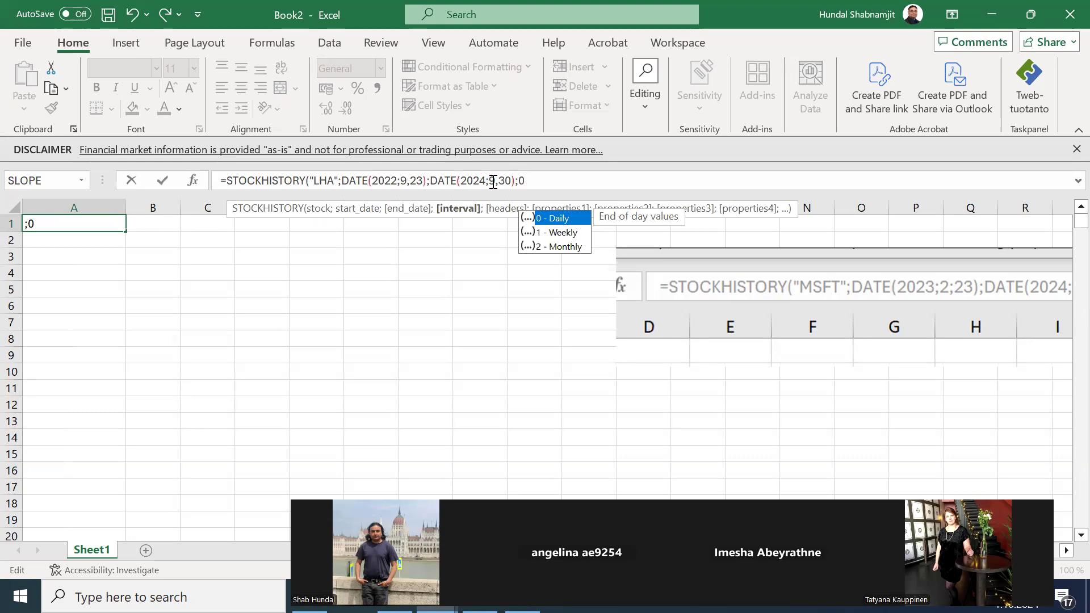
pyautogui.write(';1')
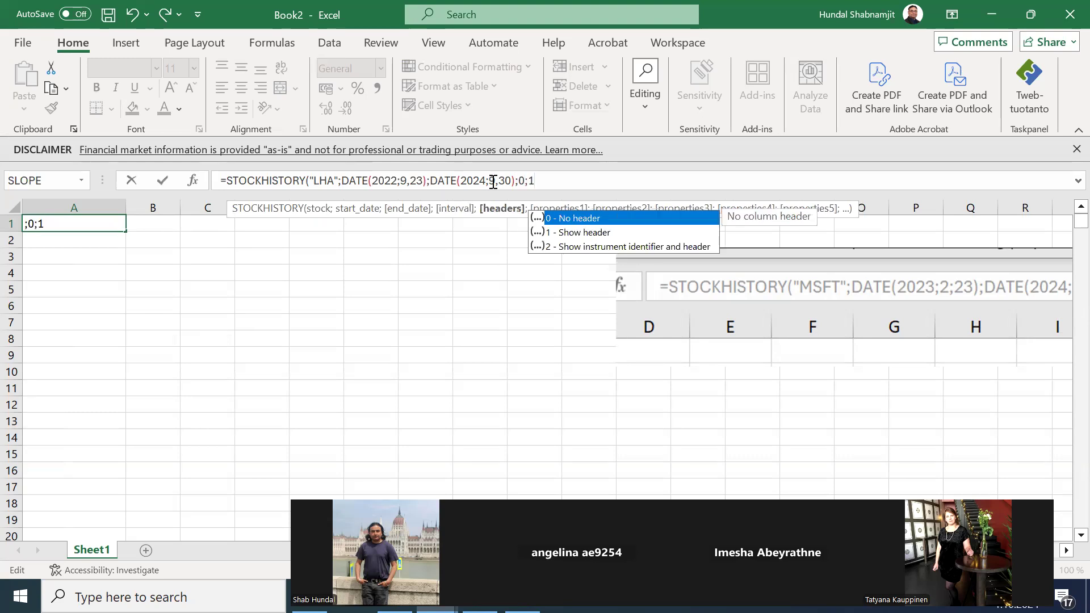
pyautogui.write(';0')
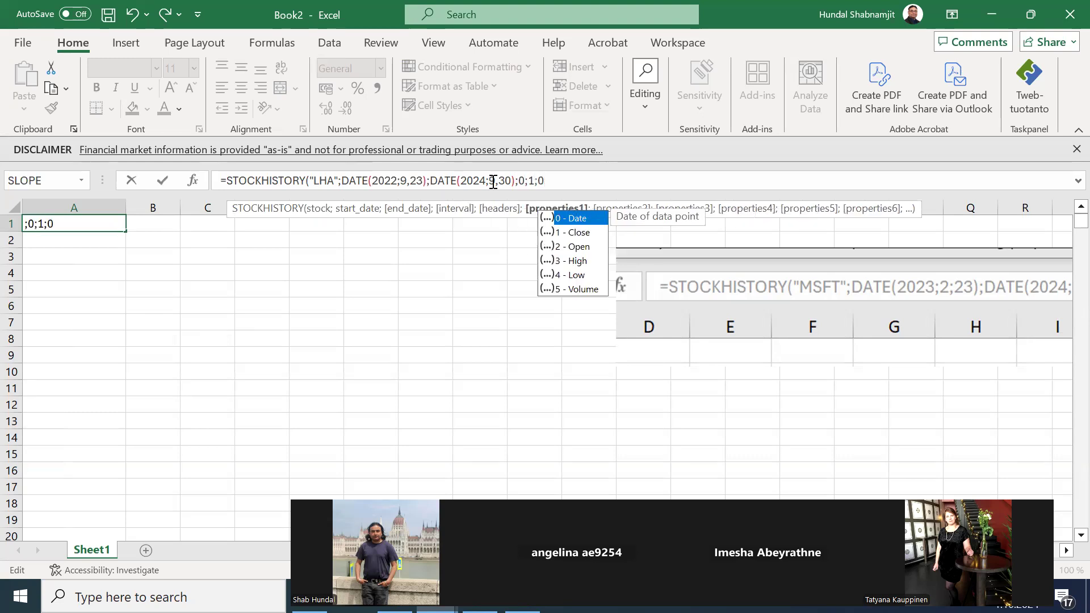
pyautogui.write(';1')
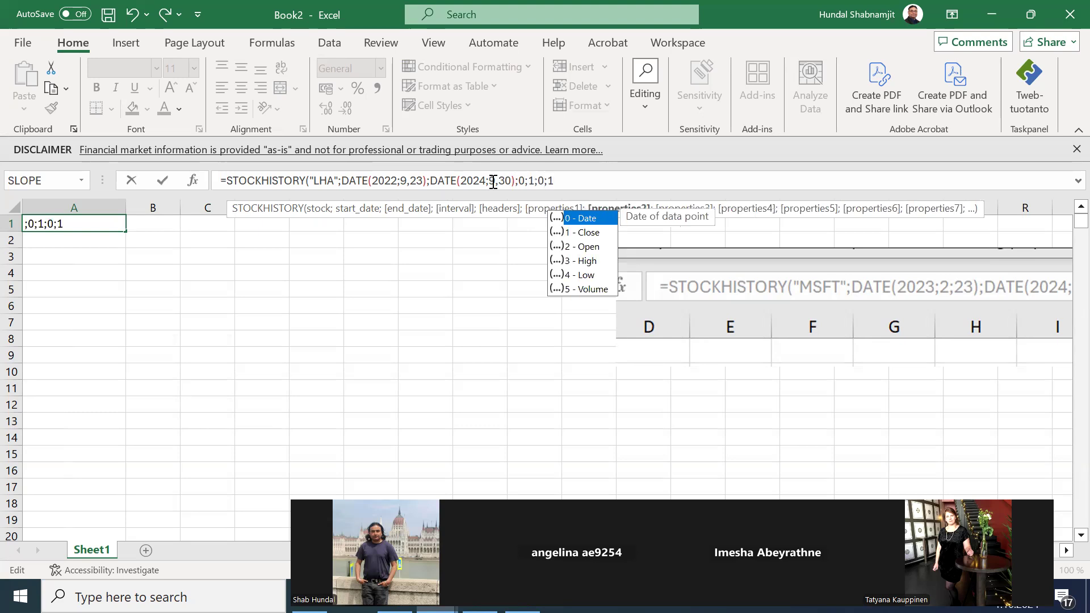
pyautogui.write(')')
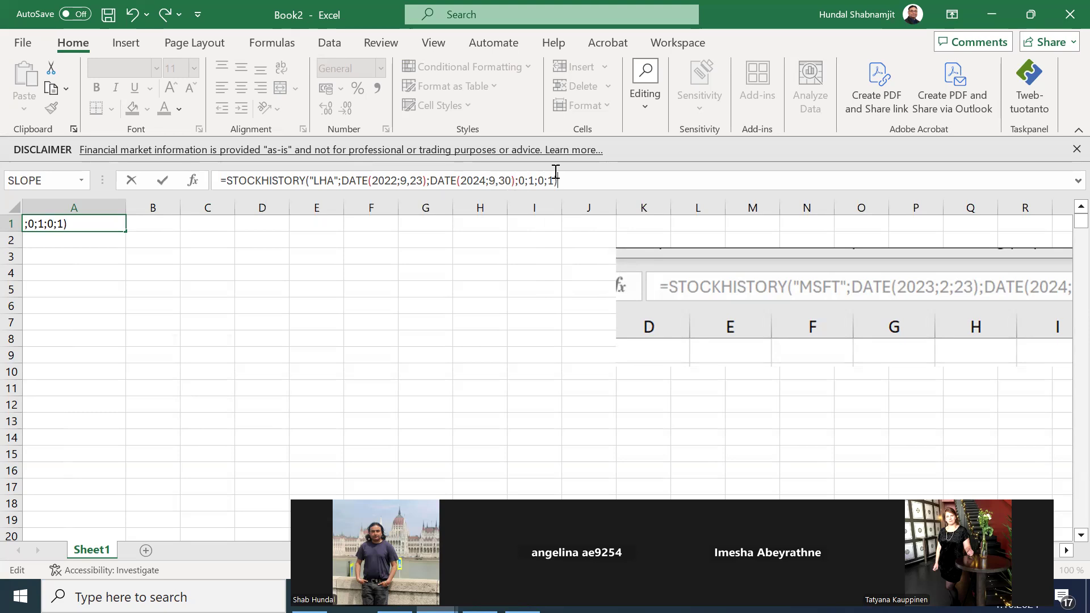
pyautogui.press('Return')
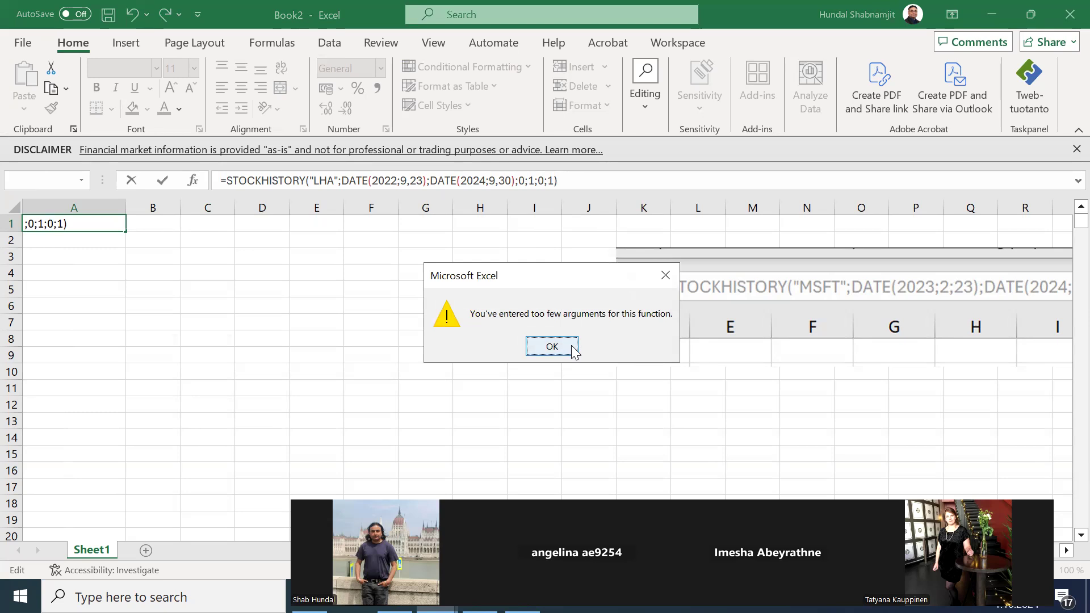
pyautogui.click(554, 344)
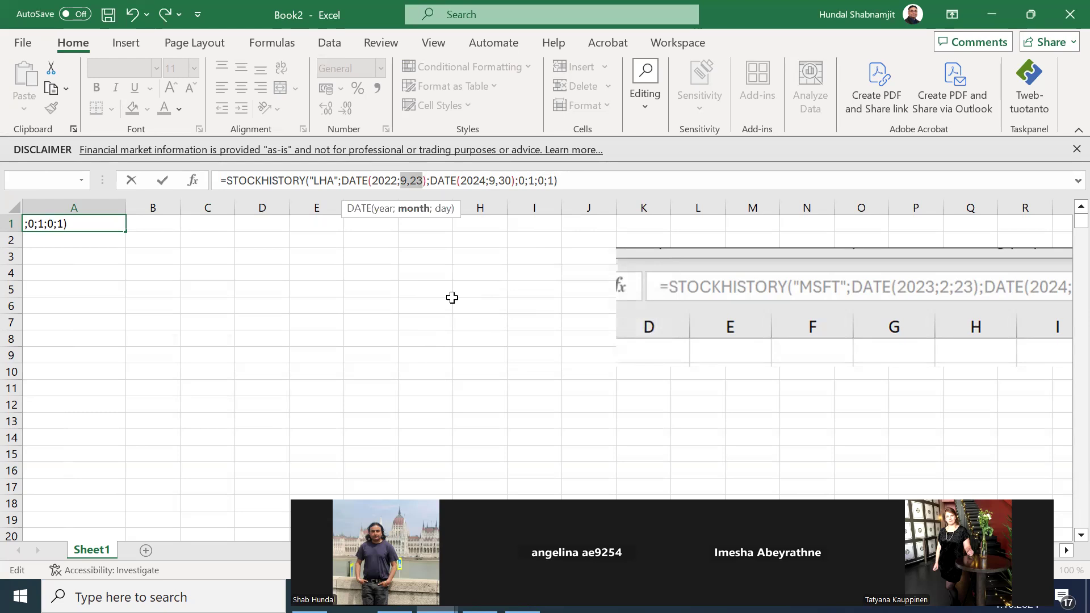
# - Replace the commas with semicolons in both DATE functions, making them DATE(2022;9;23) and DATE(2024;9;30), and enter the formula
pyautogui.click(411, 182)
pyautogui.press('BackSpace')
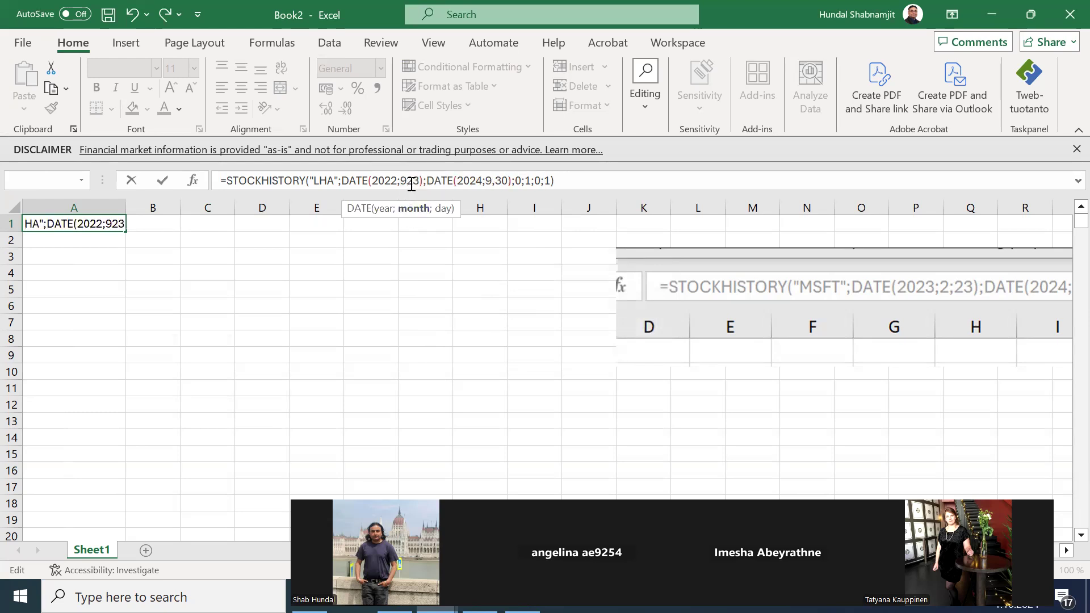
pyautogui.write(';')
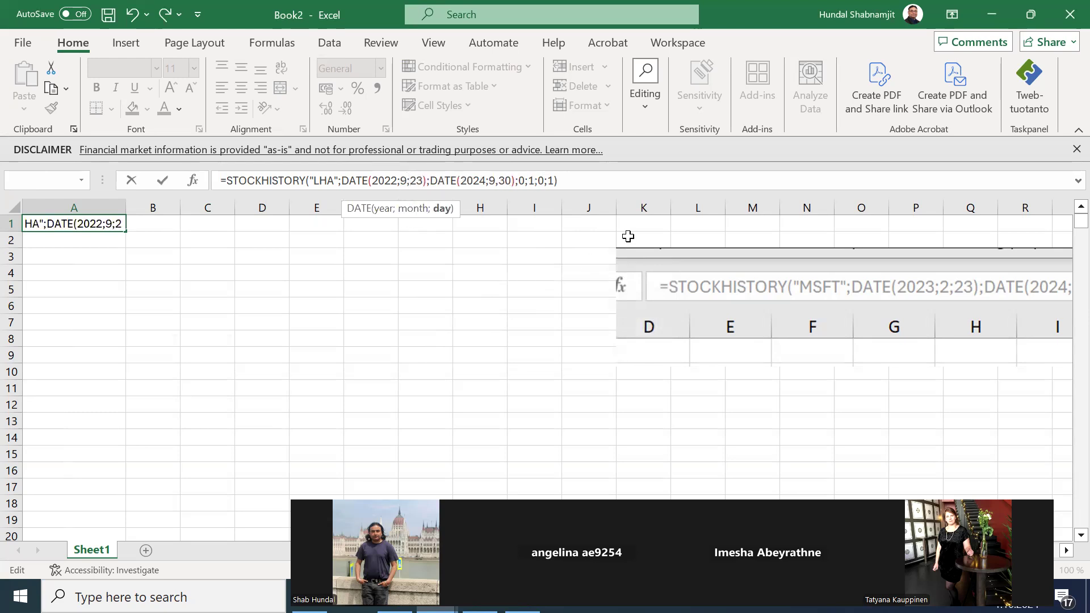
pyautogui.click(609, 176)
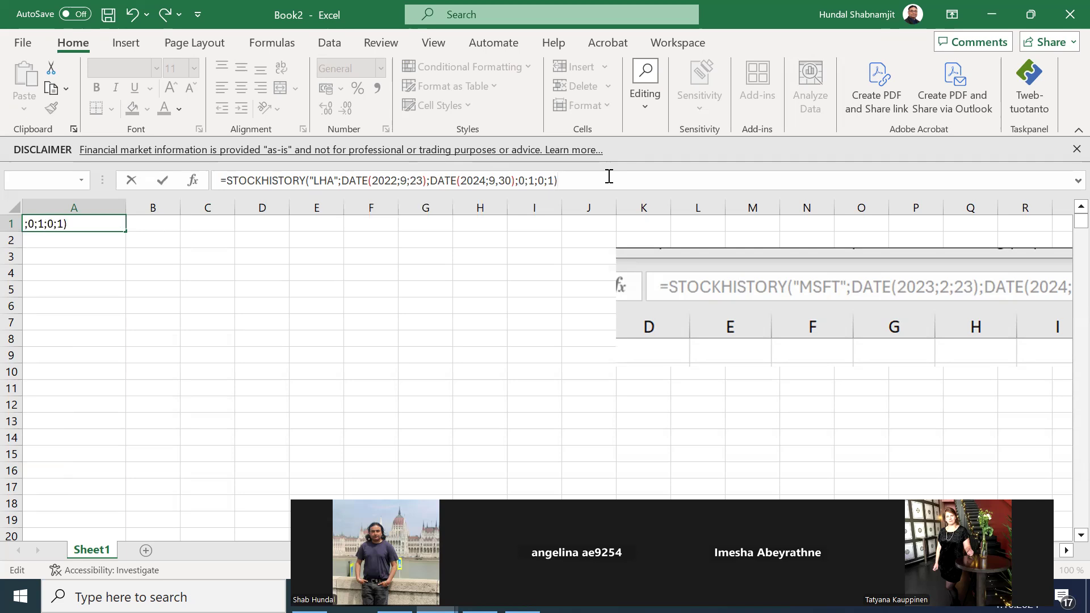
pyautogui.click(497, 182)
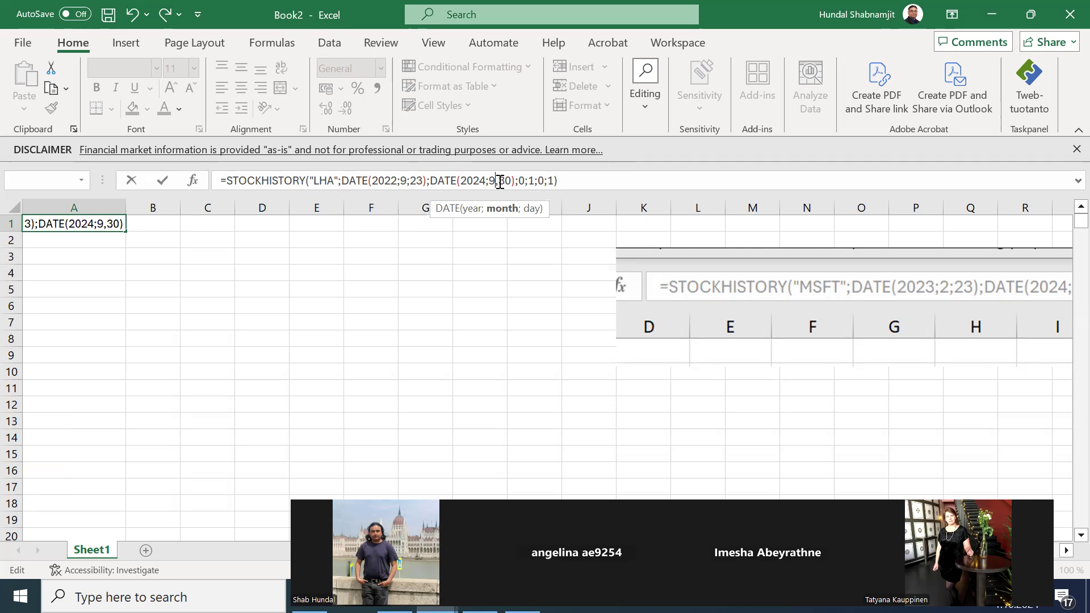
pyautogui.press('BackSpace')
pyautogui.write(';')
pyautogui.click(590, 181)
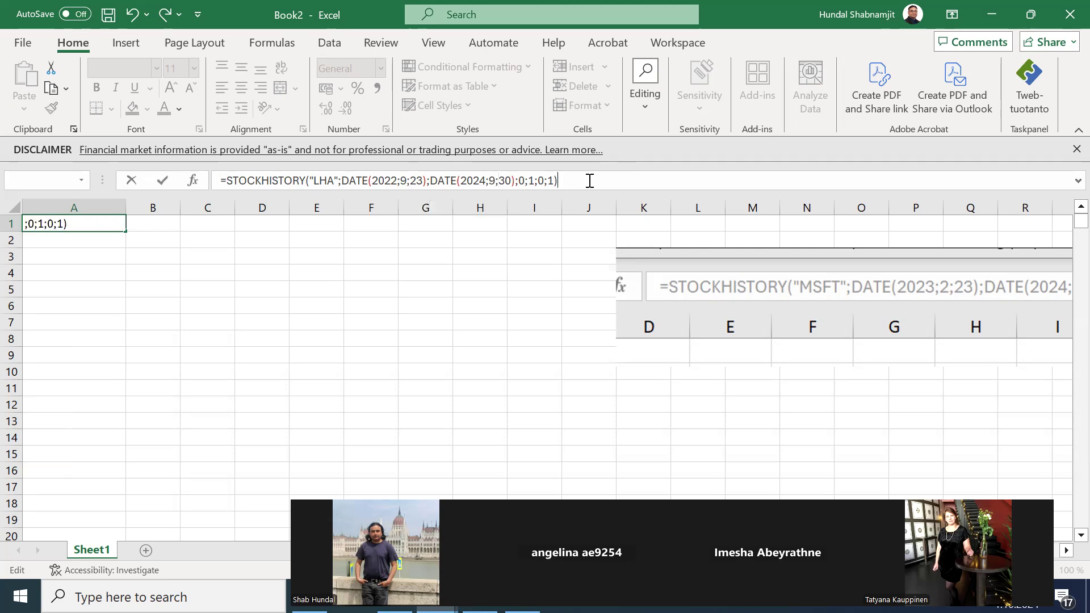
pyautogui.press('Return')
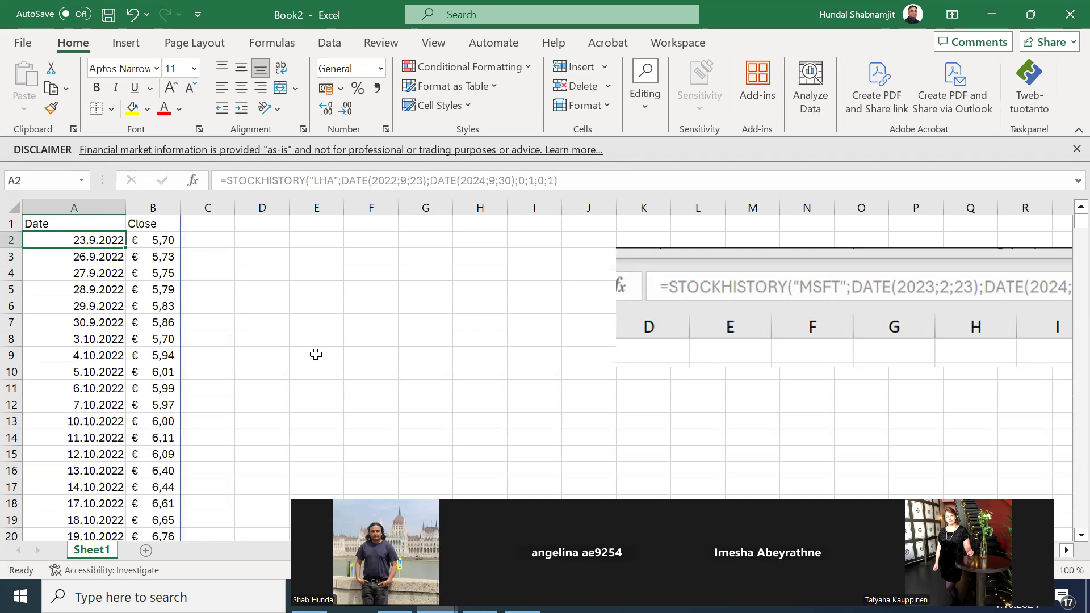
# - Copy columns A and B of Book2 and paste them as values into Book3 starting at cell C1
pyautogui.moveTo(74, 207); pyautogui.dragTo(145, 208)
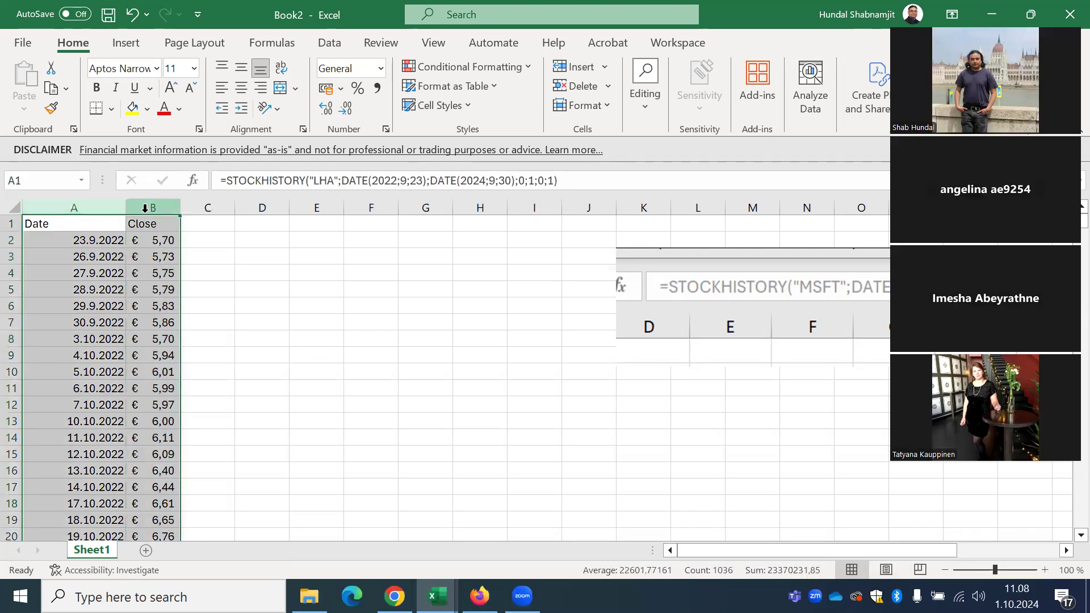
pyautogui.hotkey('ctrl', 'c')
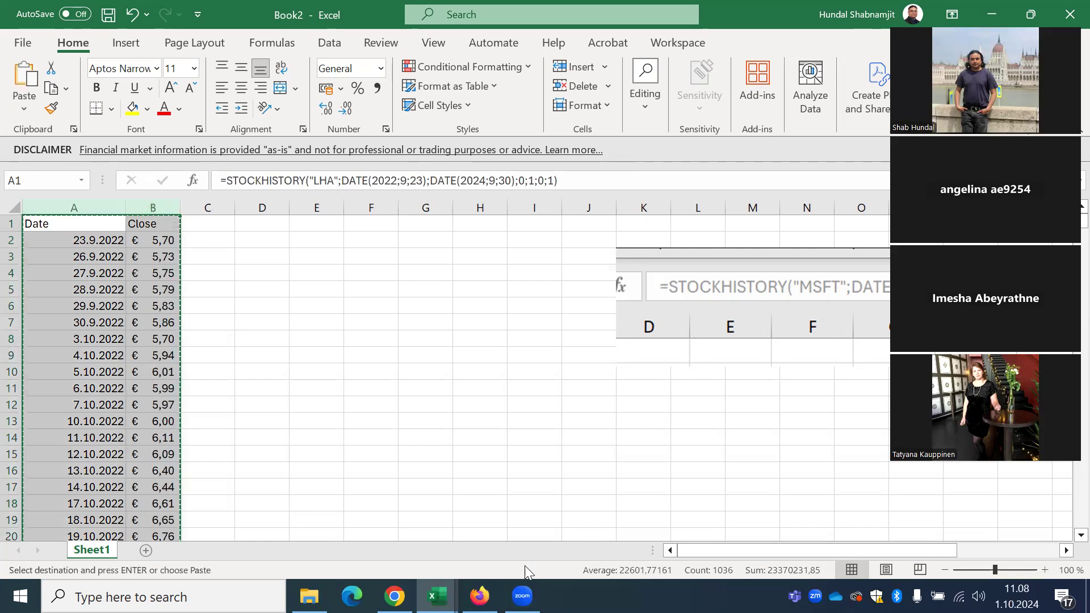
pyautogui.moveTo(423, 601)
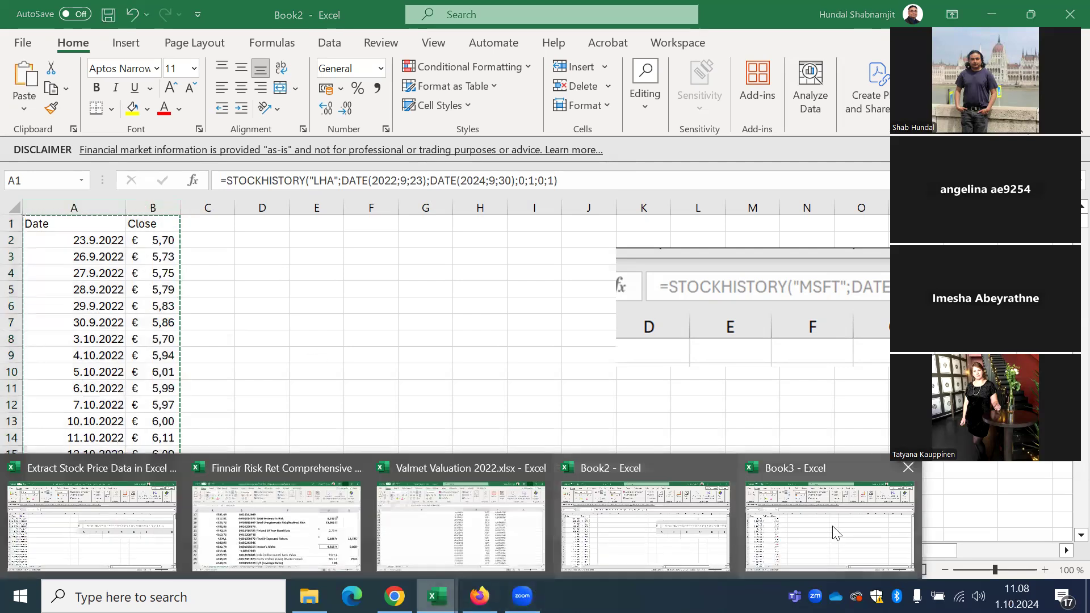
pyautogui.click(827, 522)
pyautogui.click(244, 226)
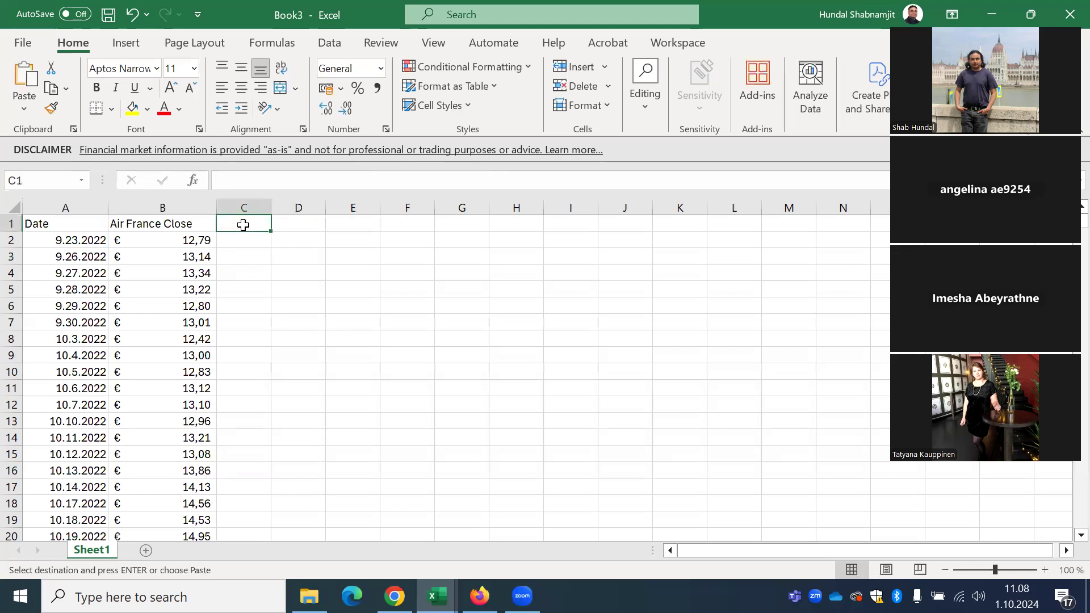
pyautogui.rightClick(244, 226)
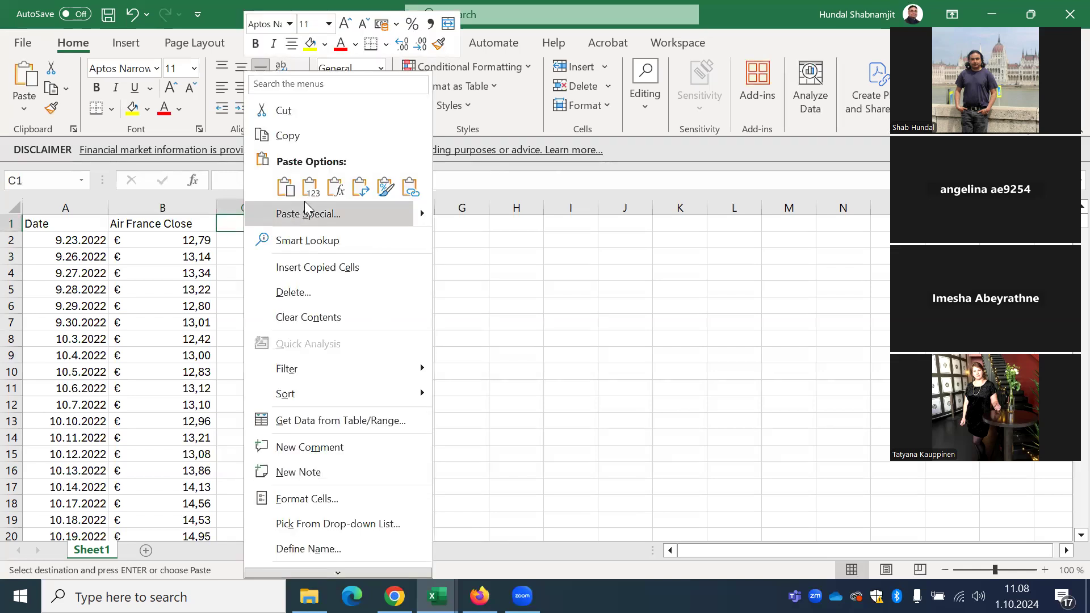
pyautogui.click(300, 185)
pyautogui.click(447, 329)
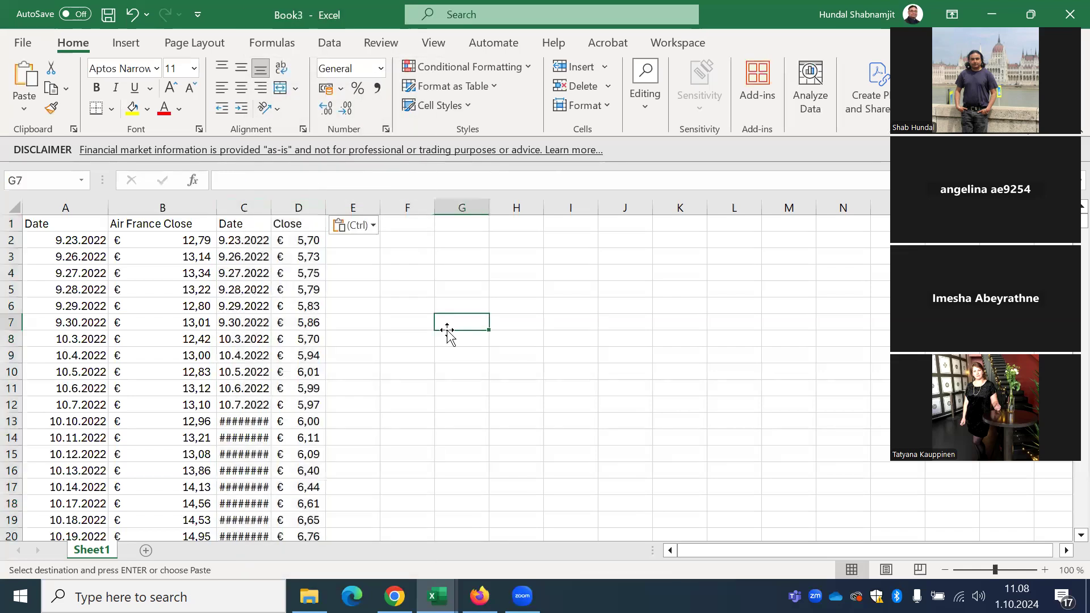
# - Change the header in cell D1 to "Lufthansa Close"
pyautogui.click(309, 224)
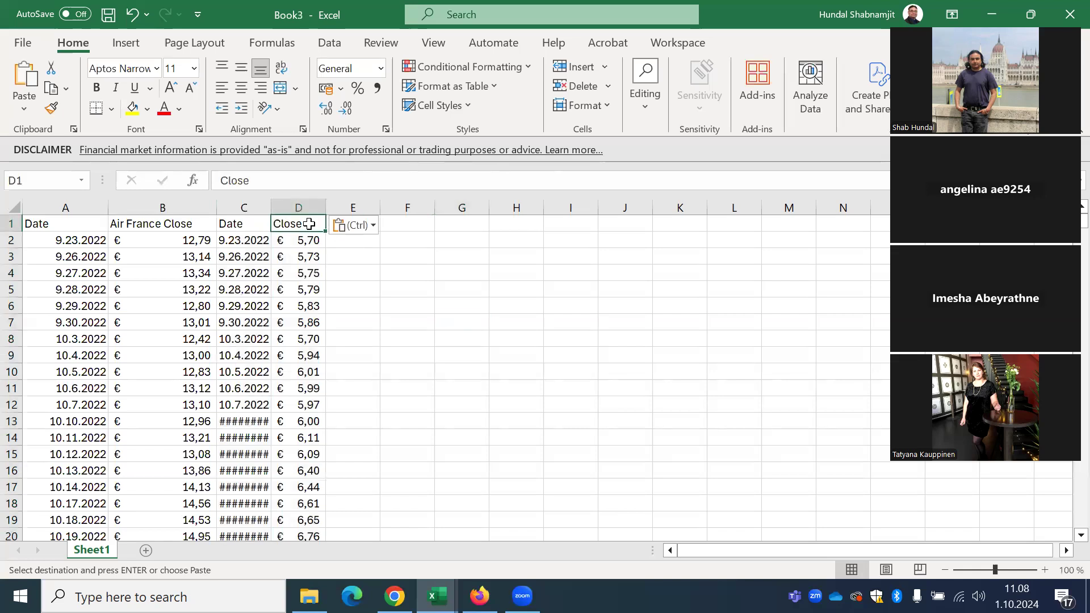
pyautogui.write('Lufthansa')
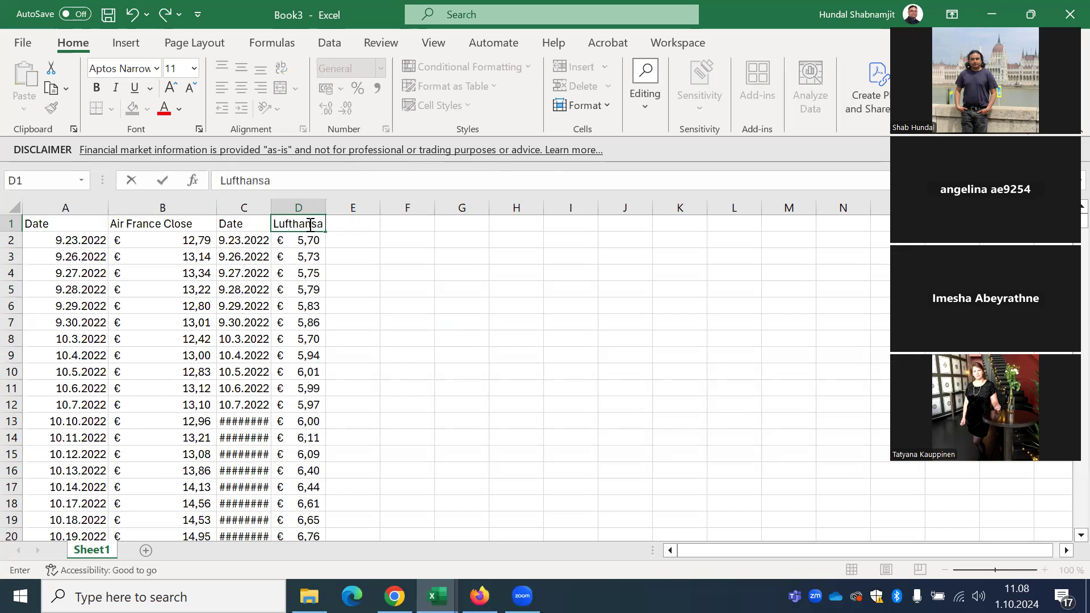
pyautogui.write(' Close')
pyautogui.click(398, 302)
# - Widen columns D and C so the Lufthansa header and all dates fit
pyautogui.moveTo(325, 206); pyautogui.dragTo(388, 206)
pyautogui.click(439, 264)
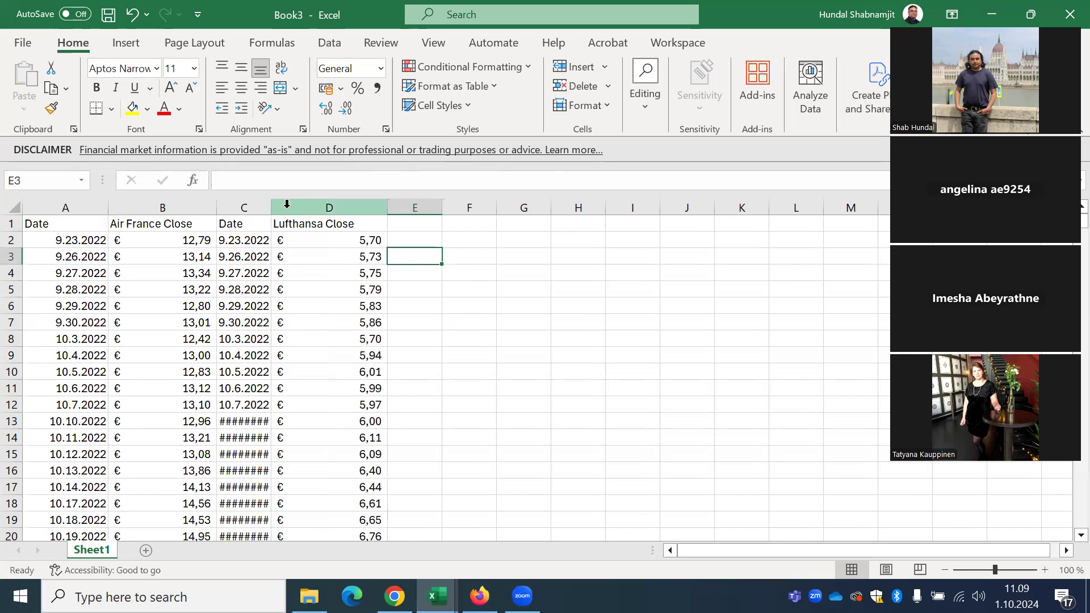
pyautogui.moveTo(271, 208); pyautogui.dragTo(301, 212)
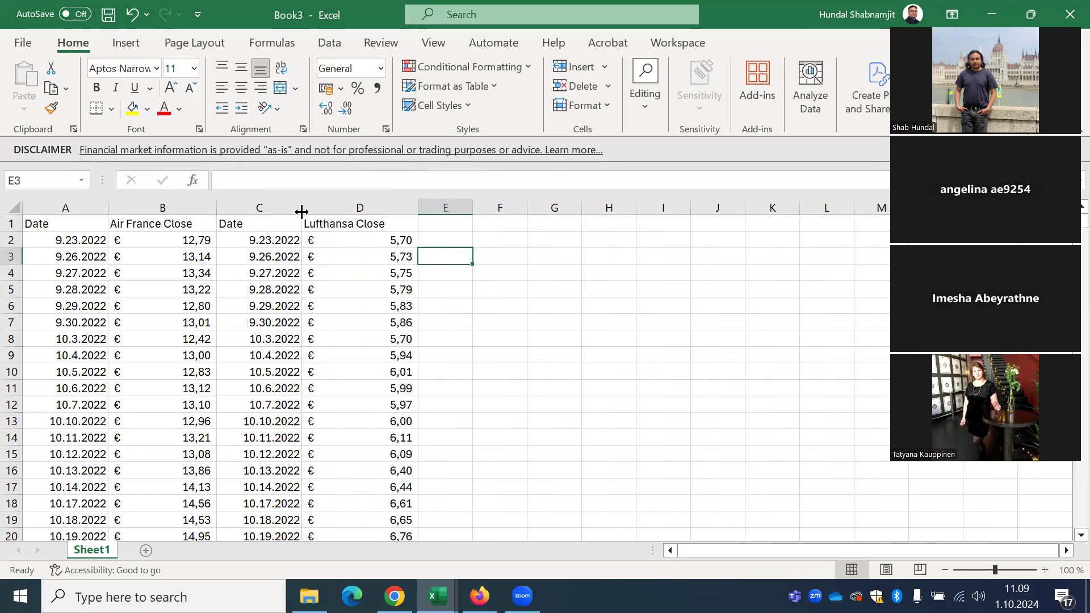
pyautogui.click(584, 290)
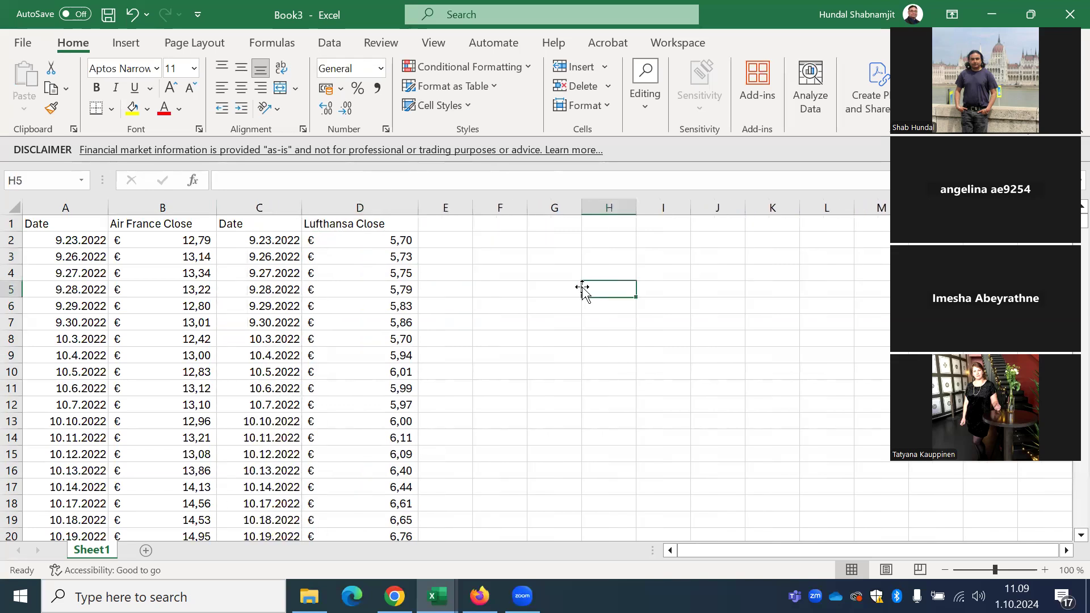